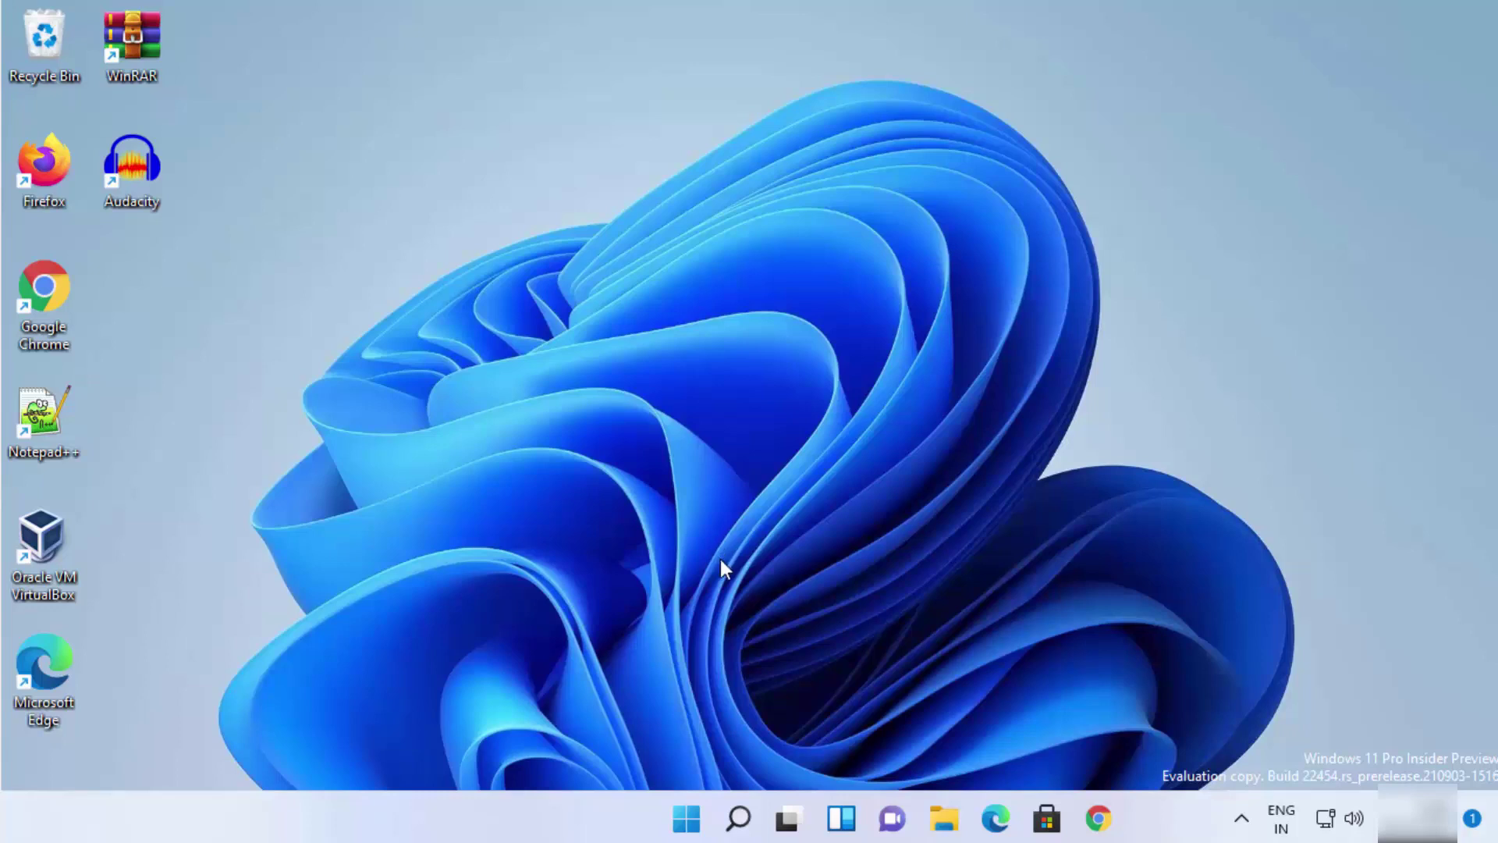
Find the Settings app through taskbar Search and launch it from the best match
{"action": "left_click", "coordinate": [737, 820]}
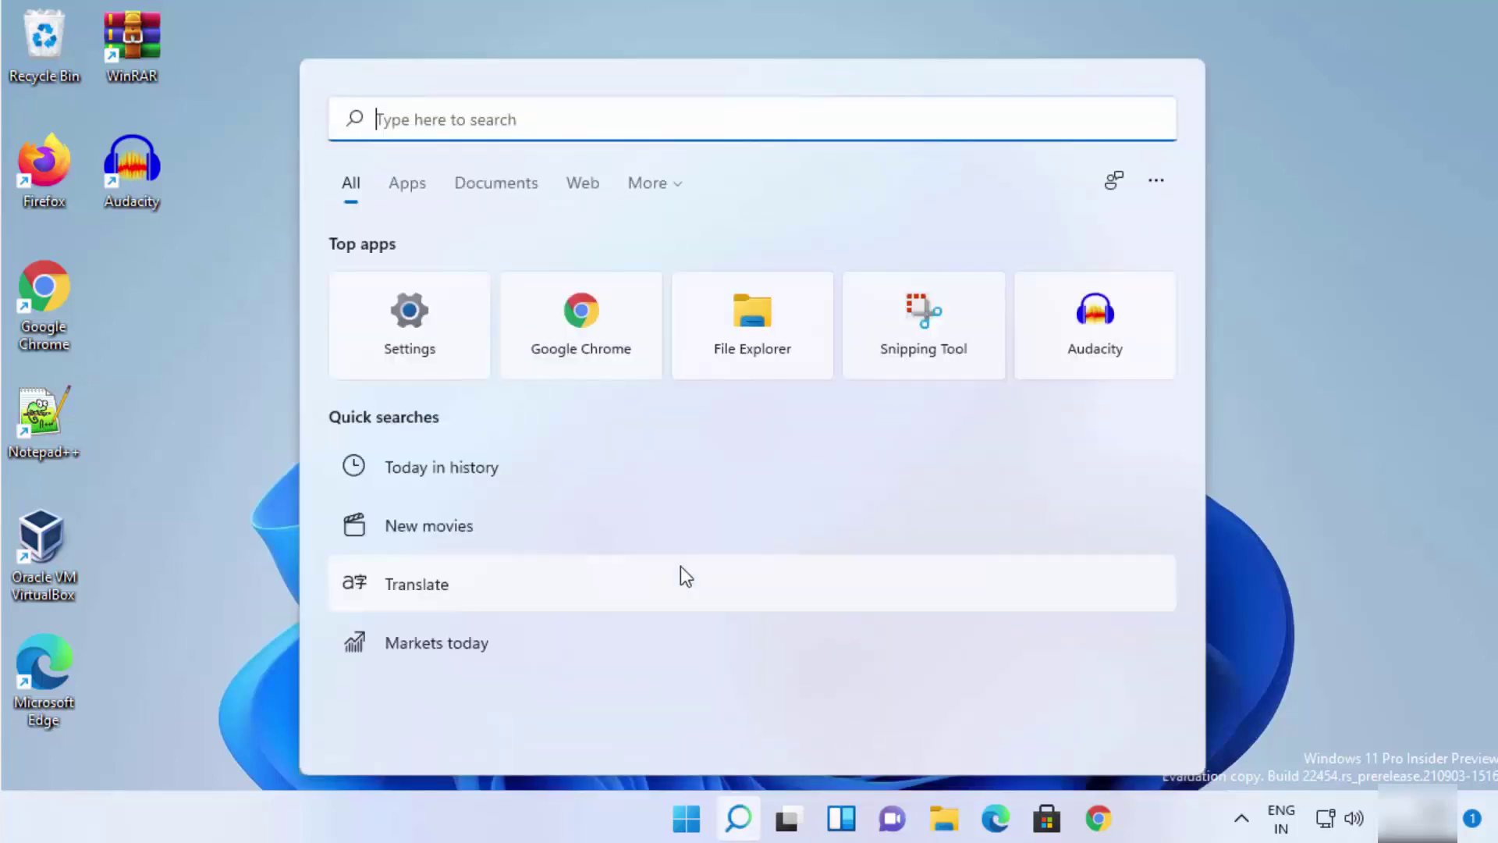
{"action": "type", "text": "setii"}
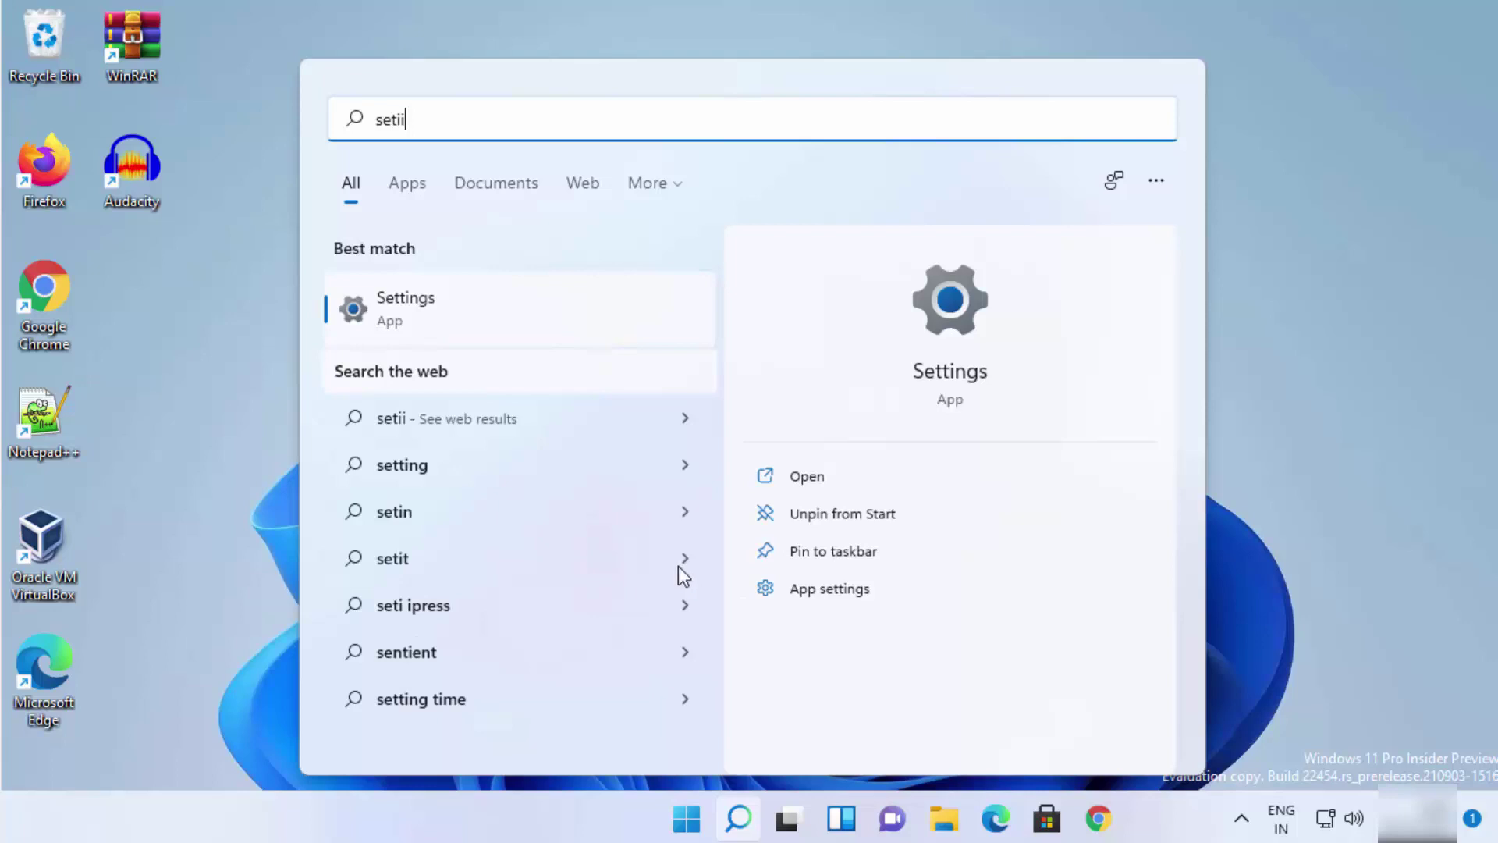
{"action": "left_click", "coordinate": [429, 311]}
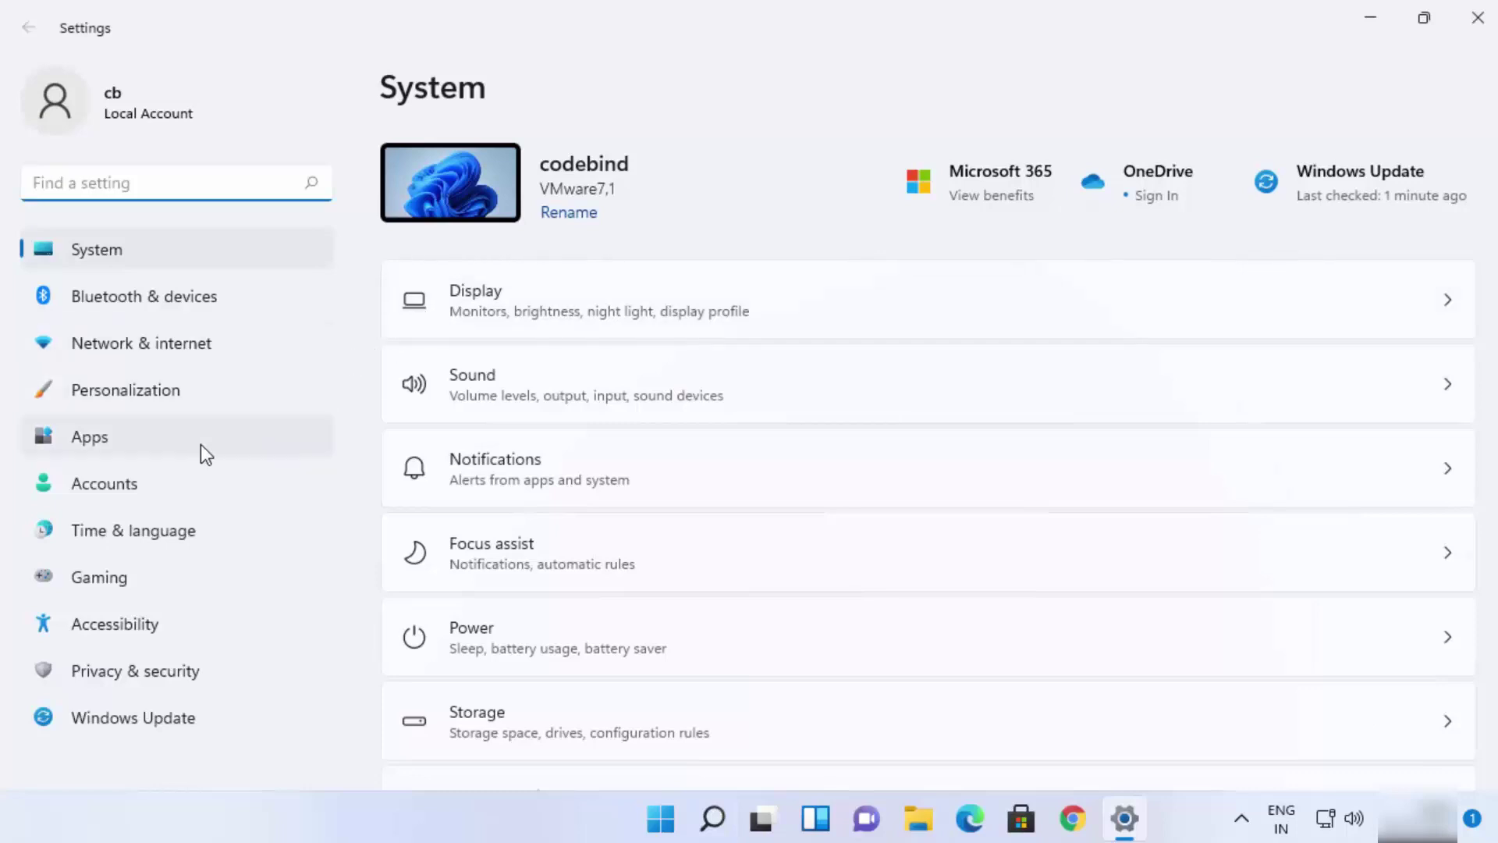
Go to Accounts › Sign-in options and expand the Password entry
{"action": "left_click", "coordinate": [181, 486]}
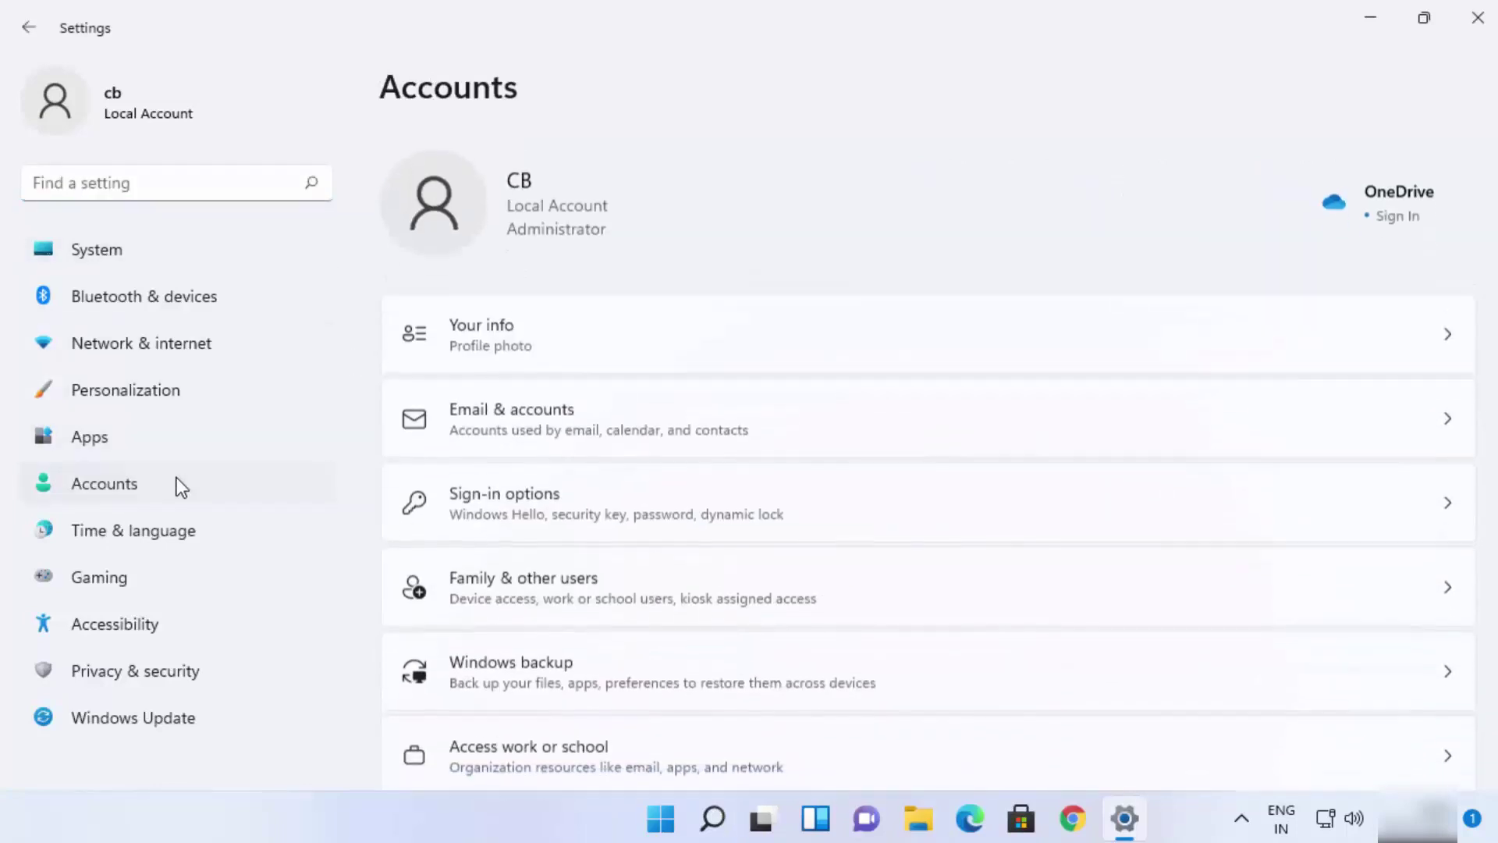
{"action": "scroll", "coordinate": [621, 424], "scroll_direction": "down", "scroll_amount": 1}
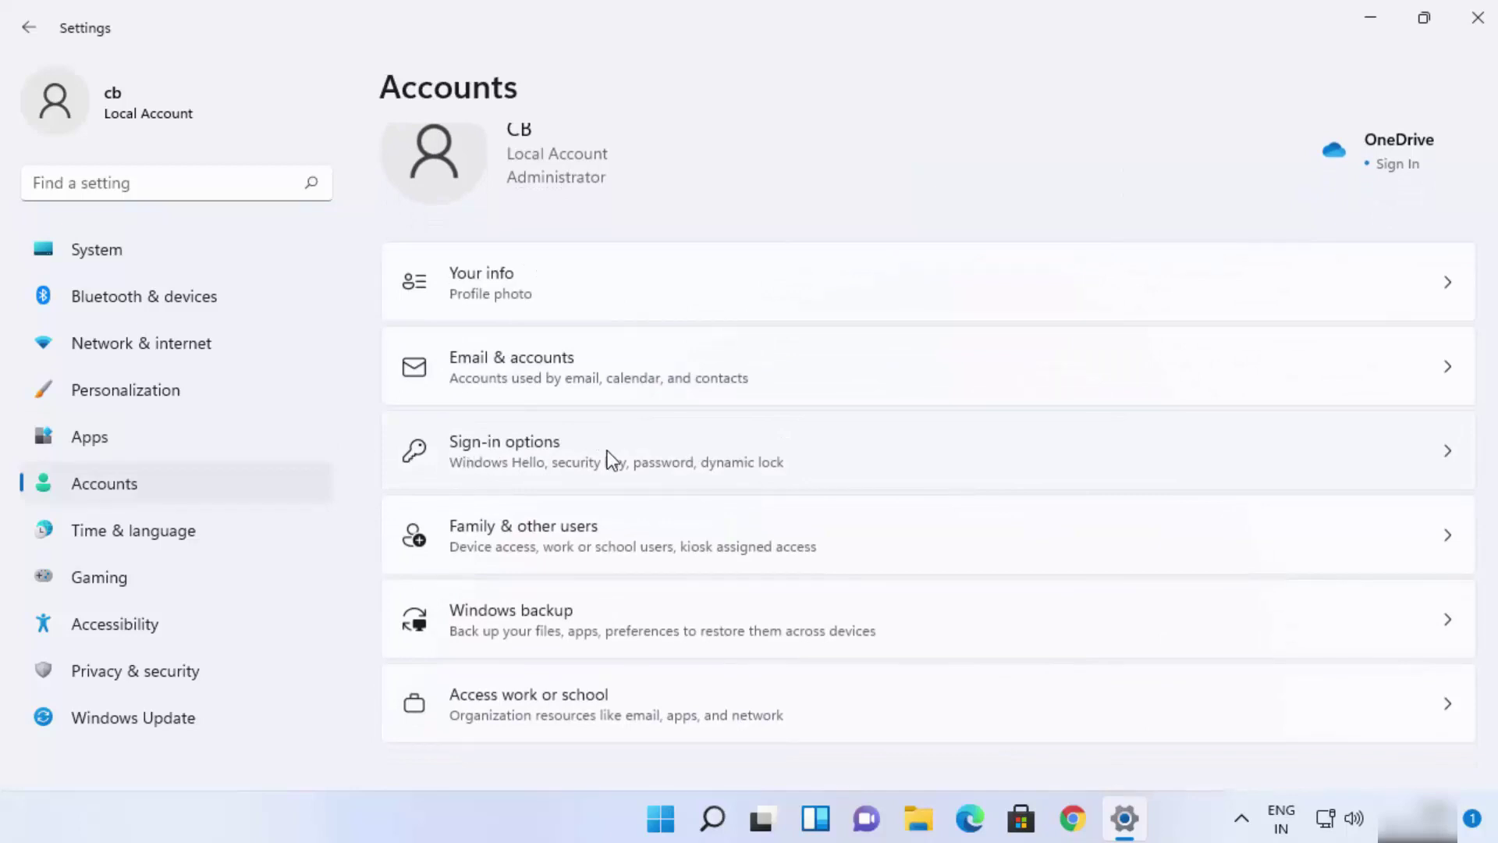
{"action": "left_click", "coordinate": [556, 451]}
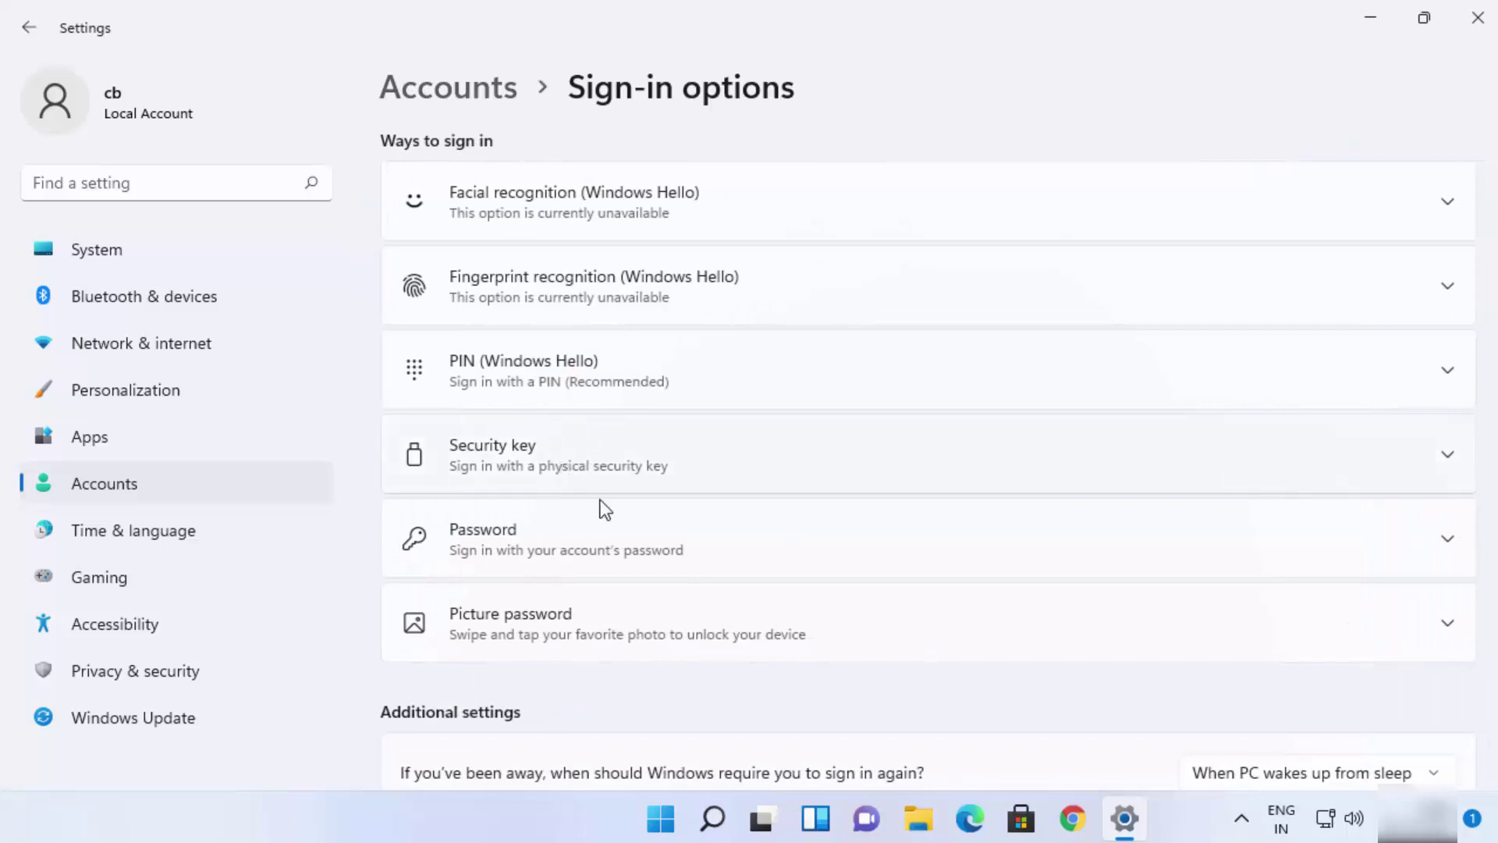
{"action": "left_click", "coordinate": [654, 544]}
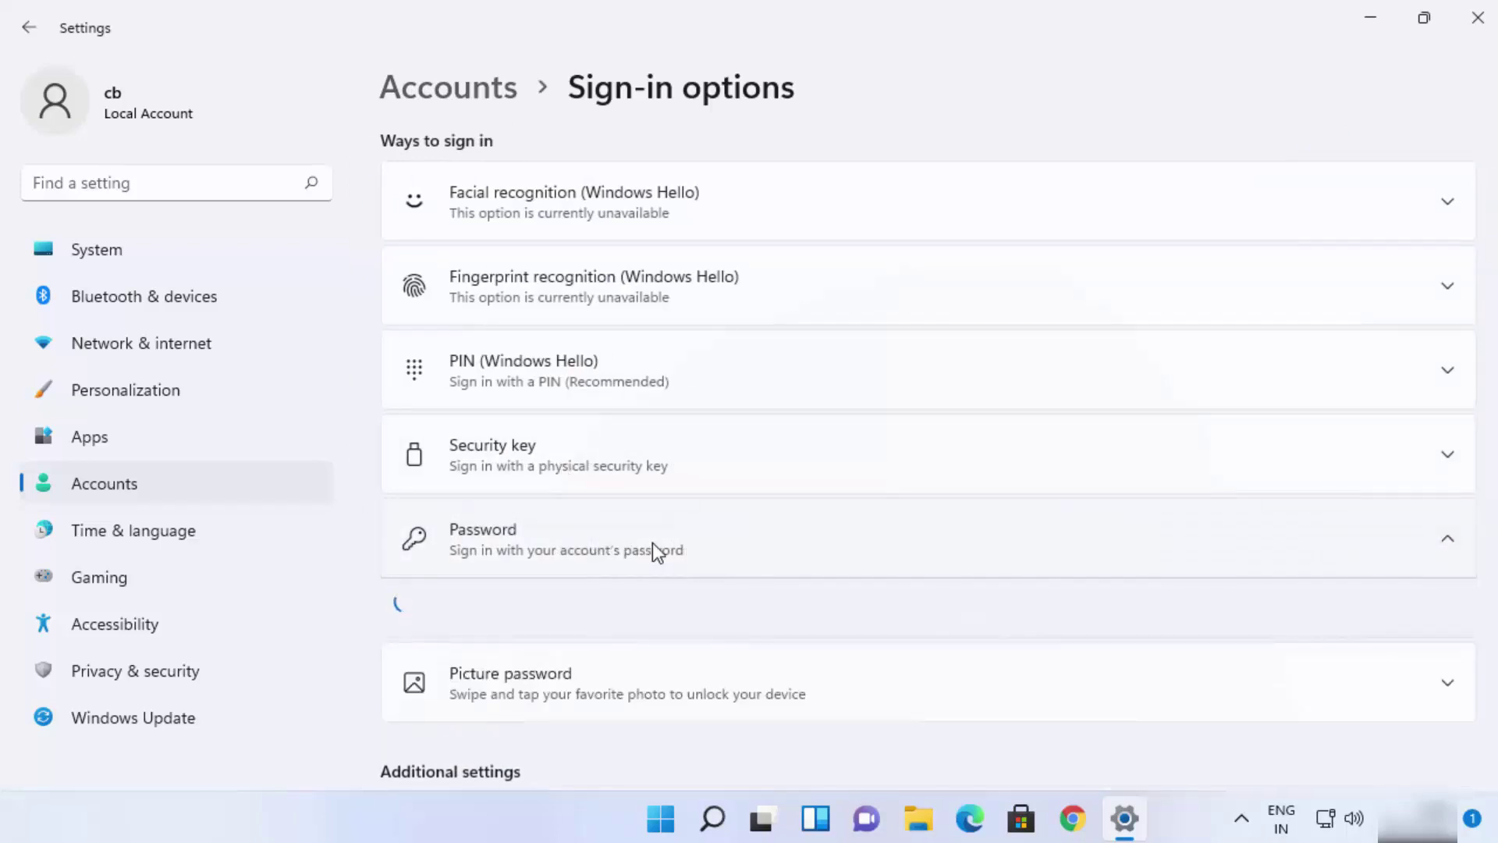
{"action": "scroll", "coordinate": [712, 502], "scroll_direction": "down", "scroll_amount": 1}
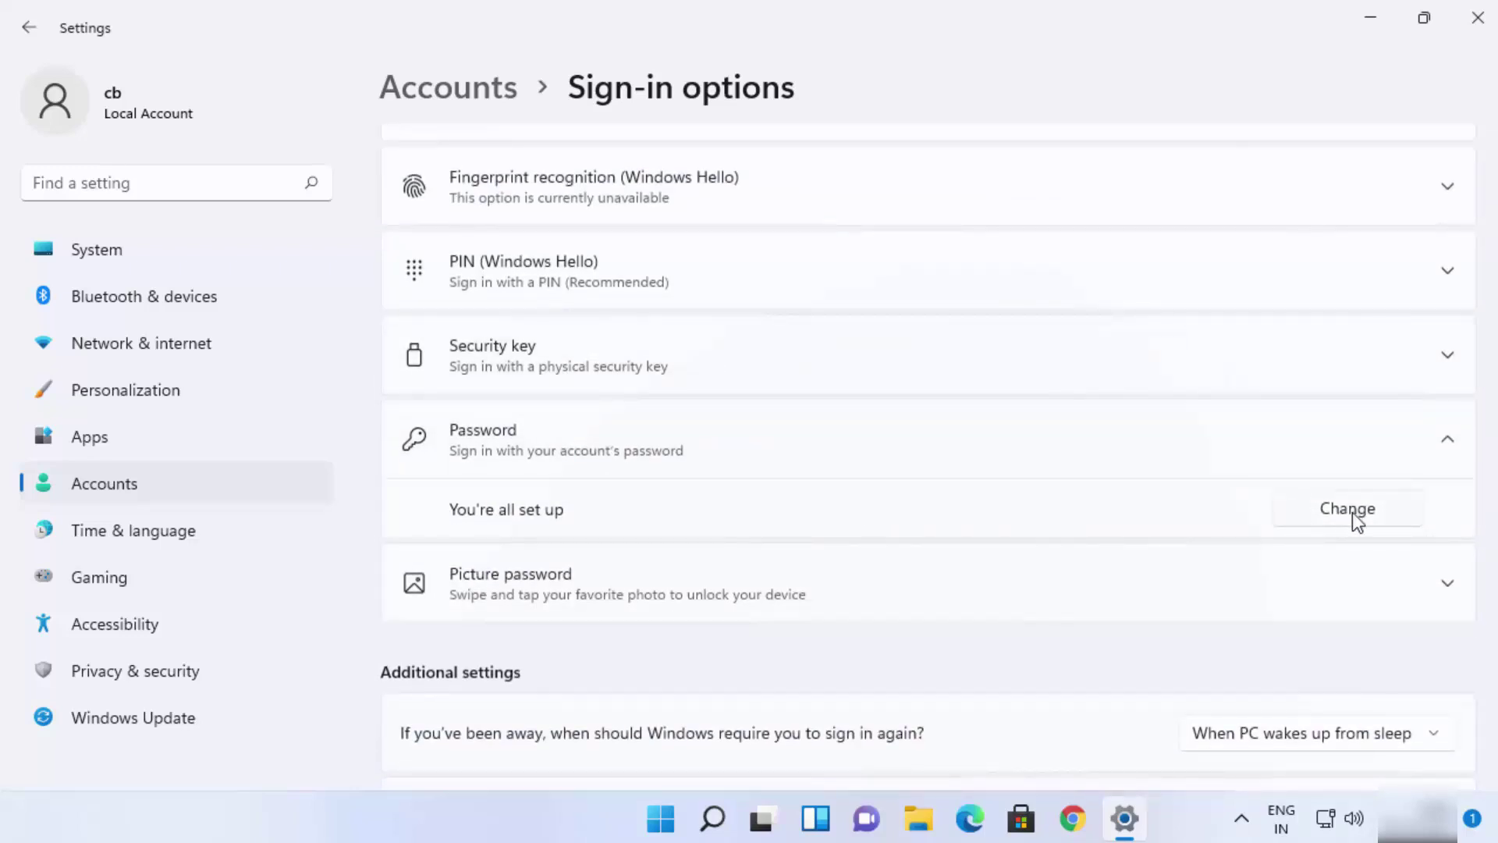
Verify the current password, leave the new one blank, and set the hint 'no password'
{"action": "left_click", "coordinate": [1332, 513]}
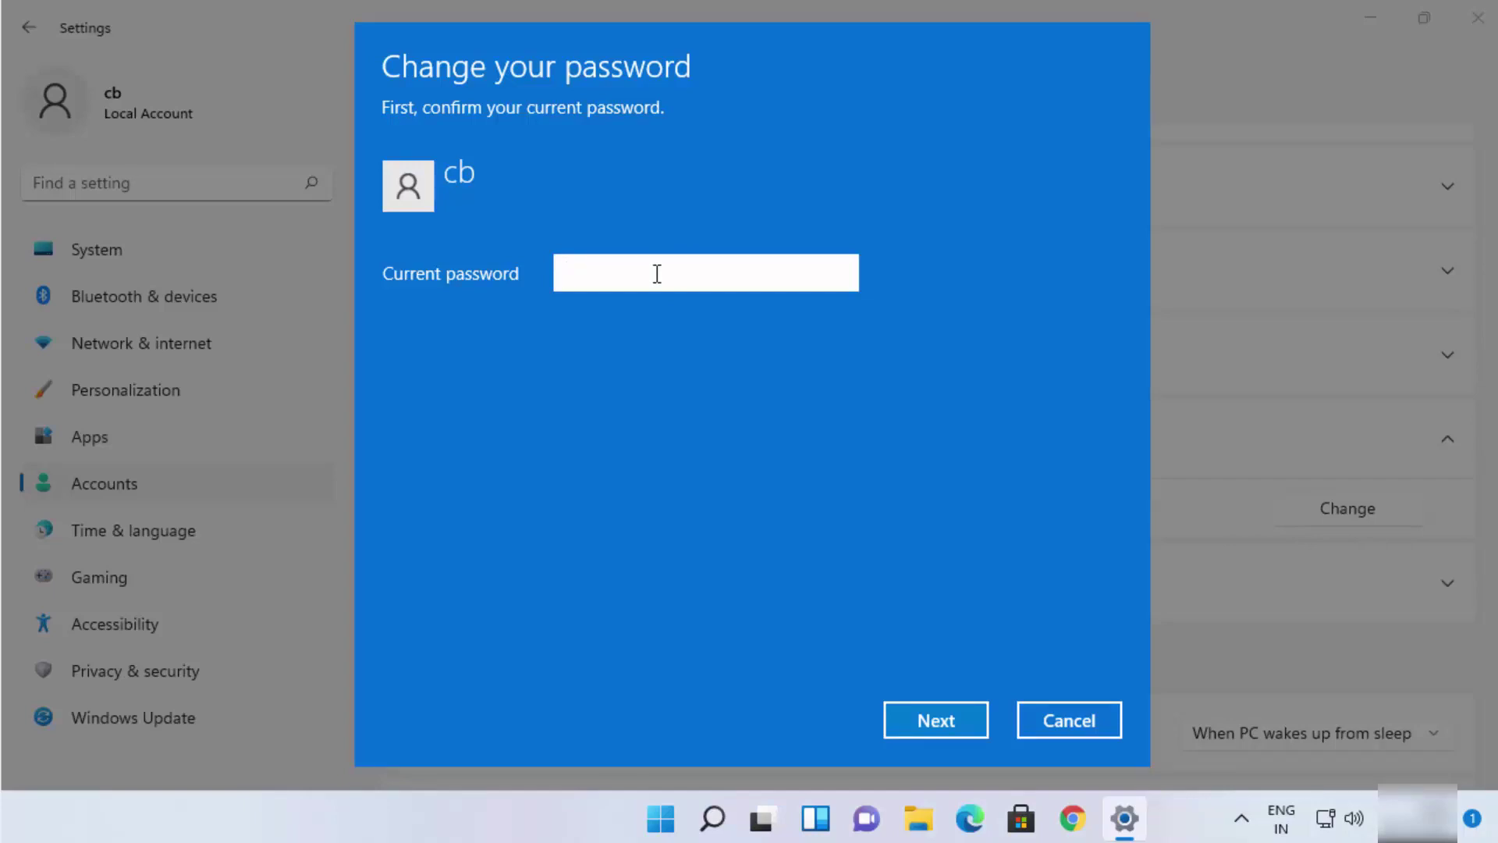
{"action": "type", "text": "******"}
{"action": "left_click", "coordinate": [905, 722]}
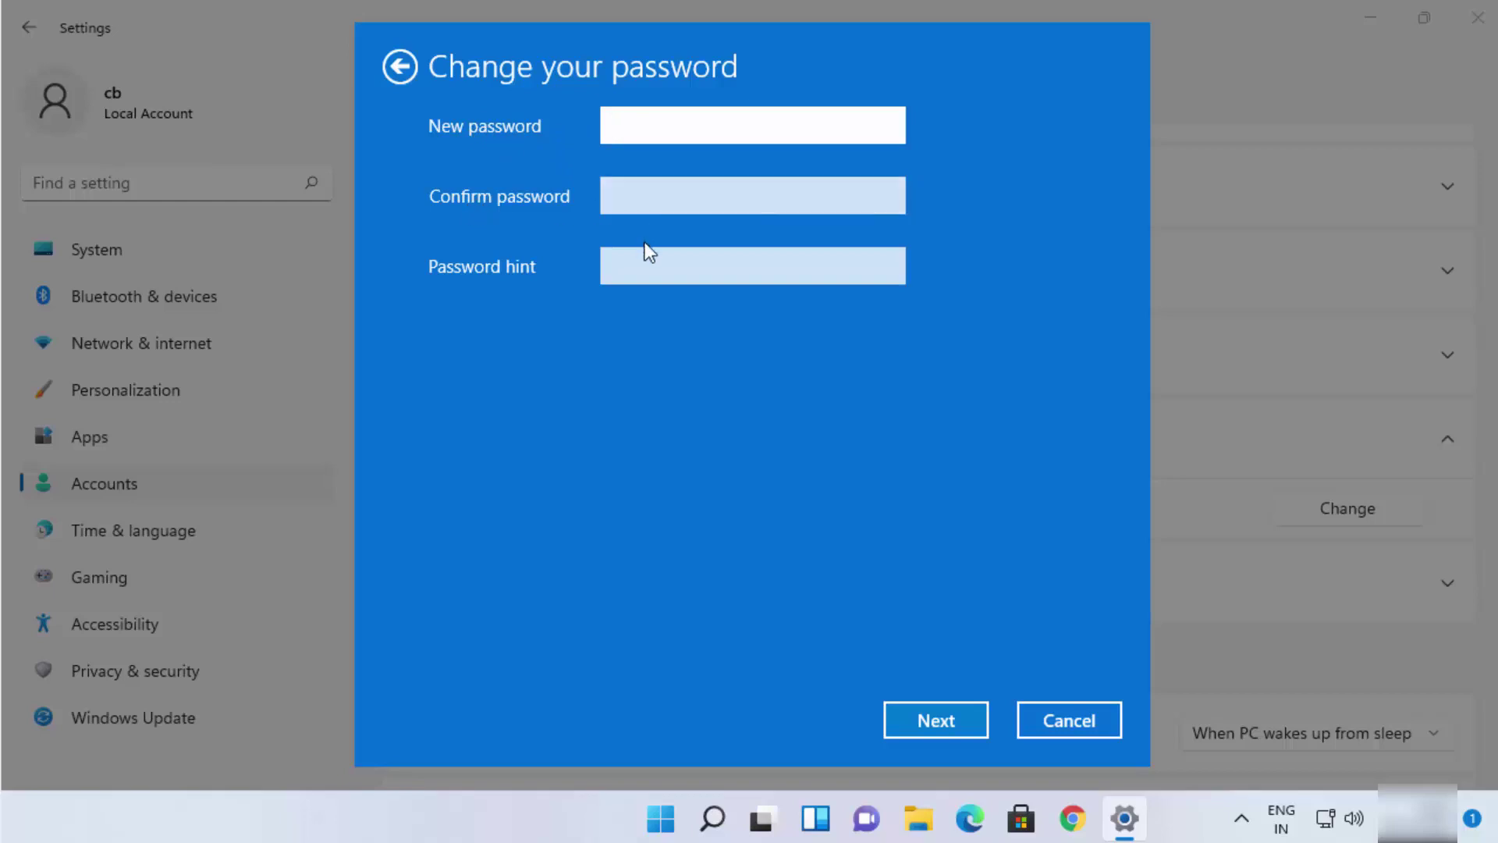
{"action": "left_click", "coordinate": [648, 266]}
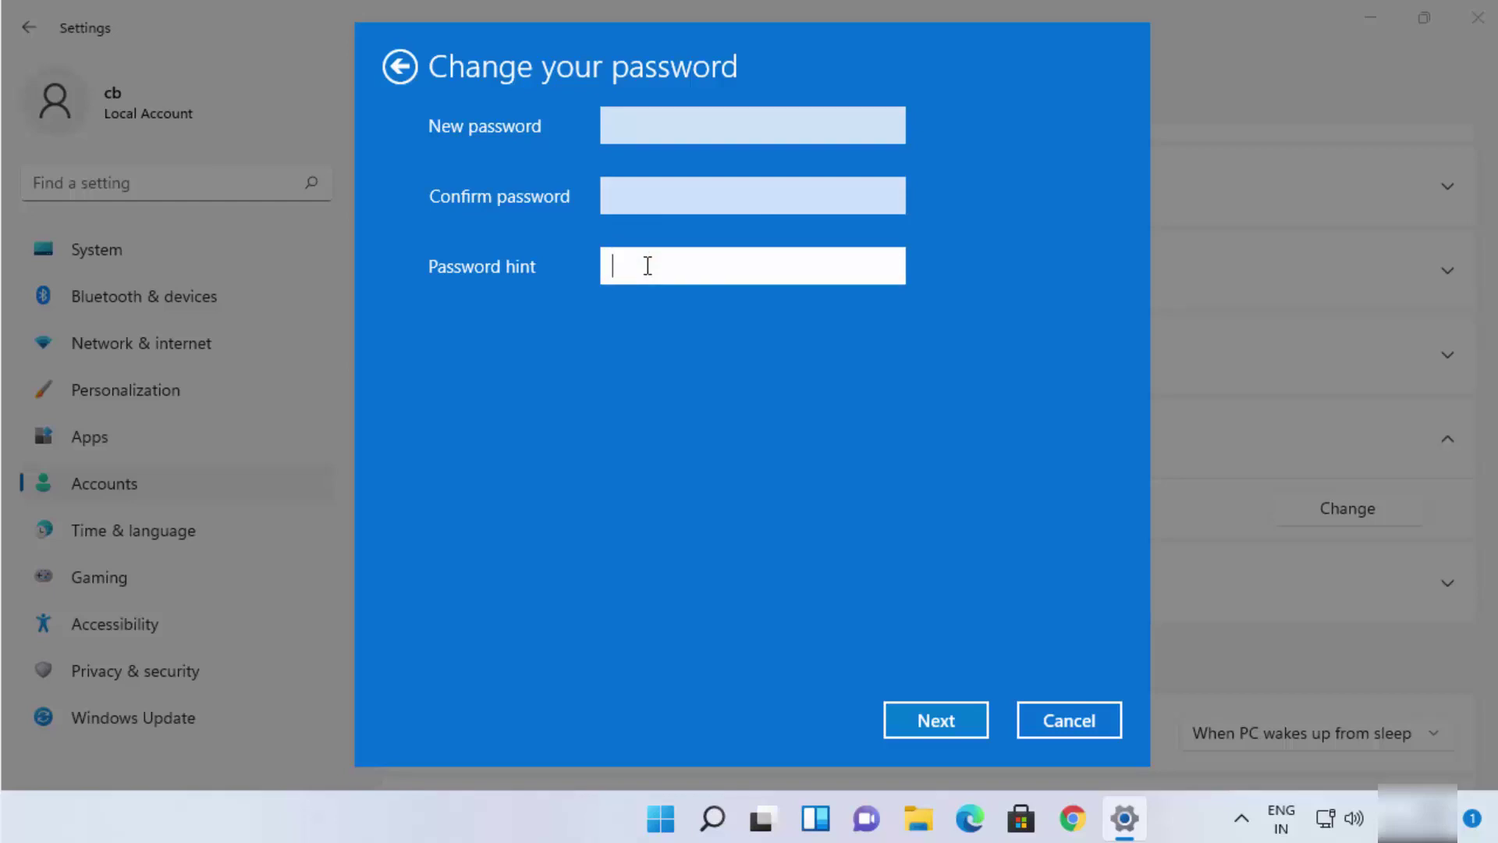
{"action": "type", "text": "no password"}
{"action": "left_click", "coordinate": [914, 718]}
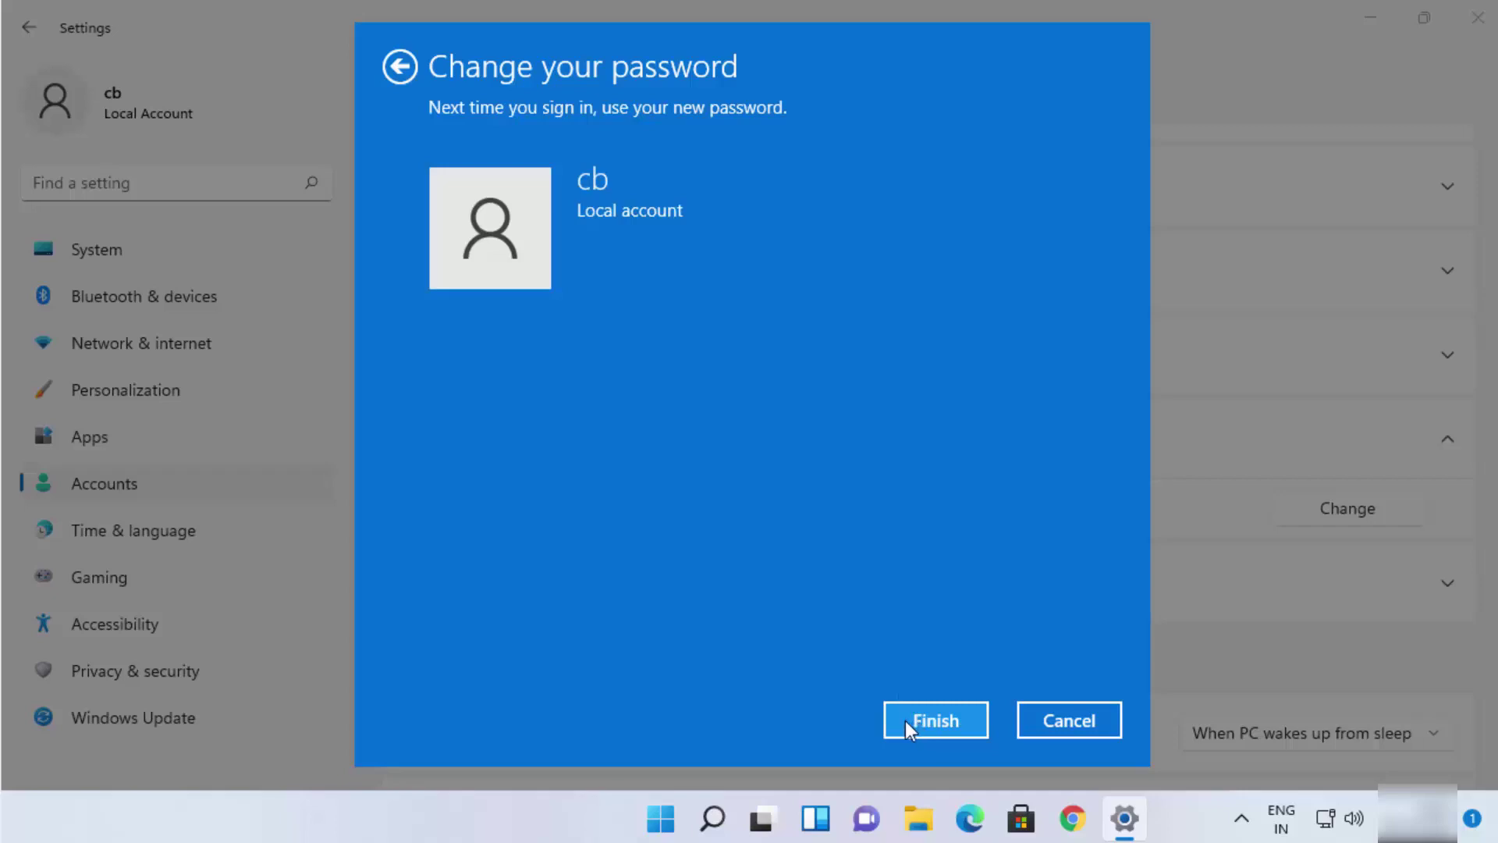
{"action": "left_click", "coordinate": [911, 723]}
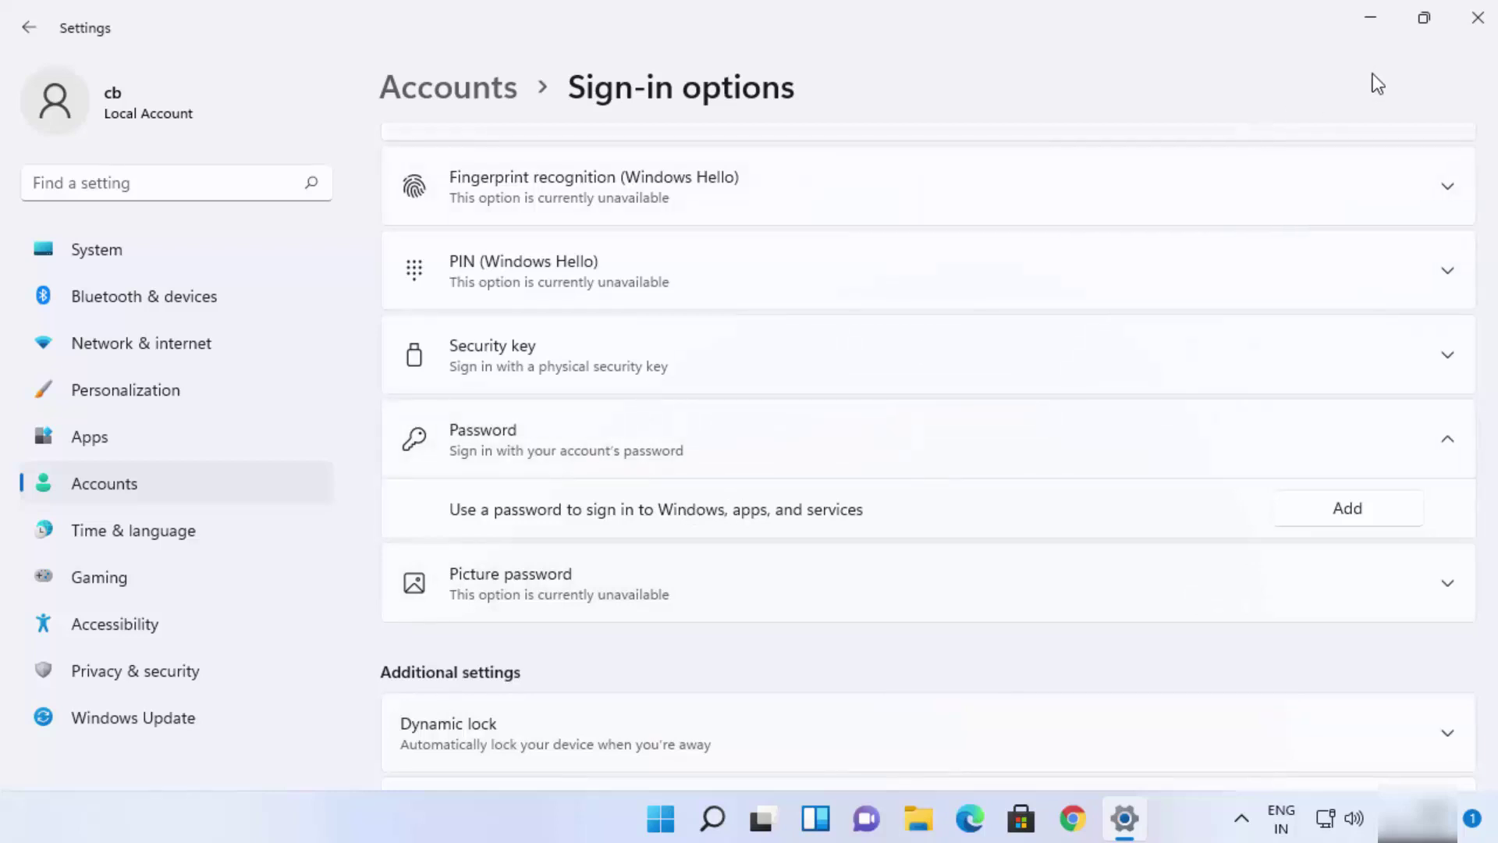
Close Settings and sign out through the Start menu's account options
{"action": "left_click", "coordinate": [1462, 37]}
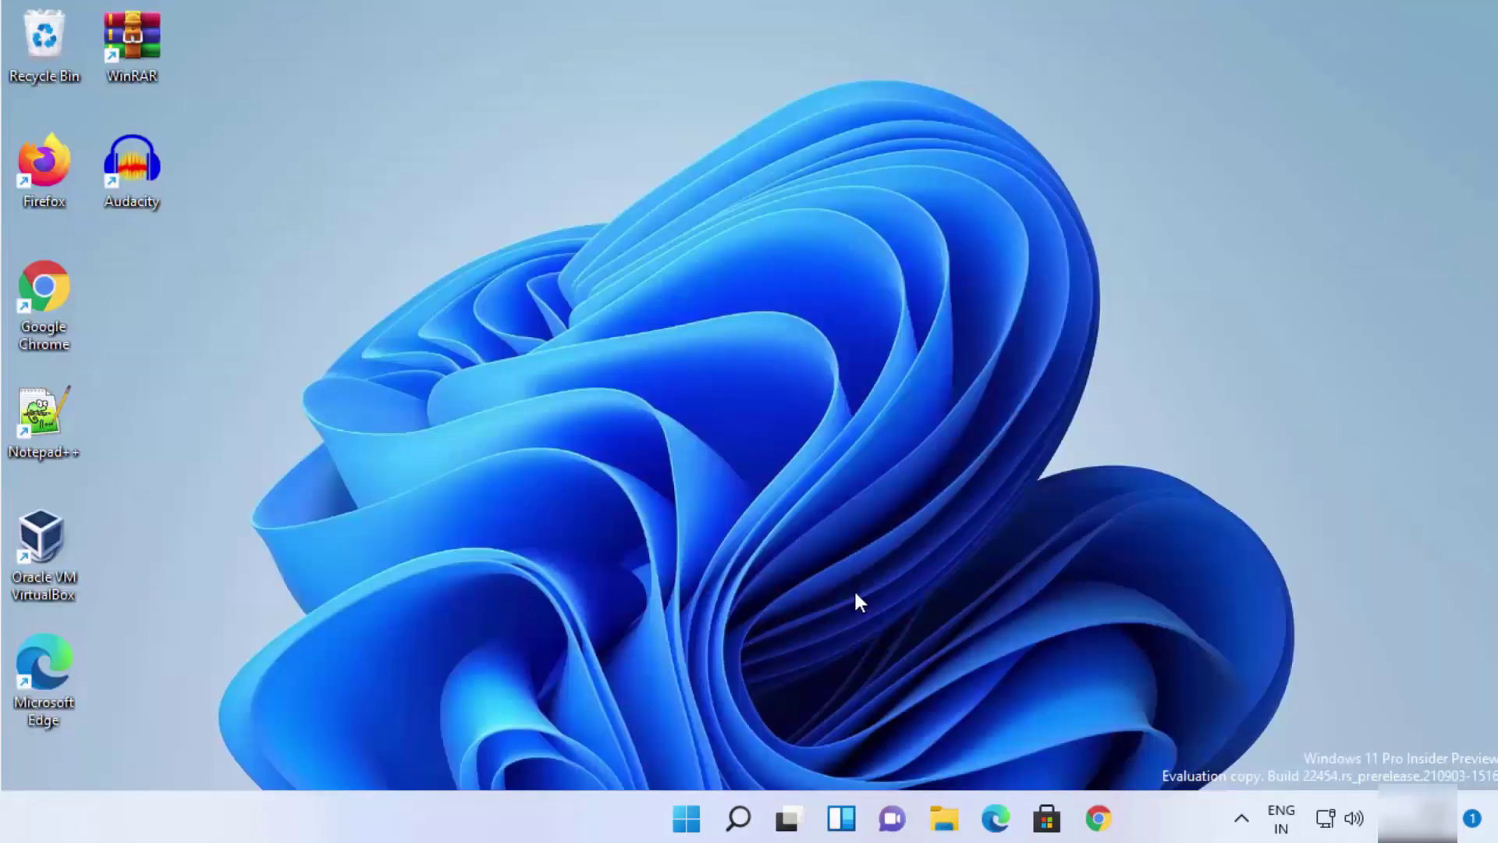
{"action": "left_click", "coordinate": [684, 817]}
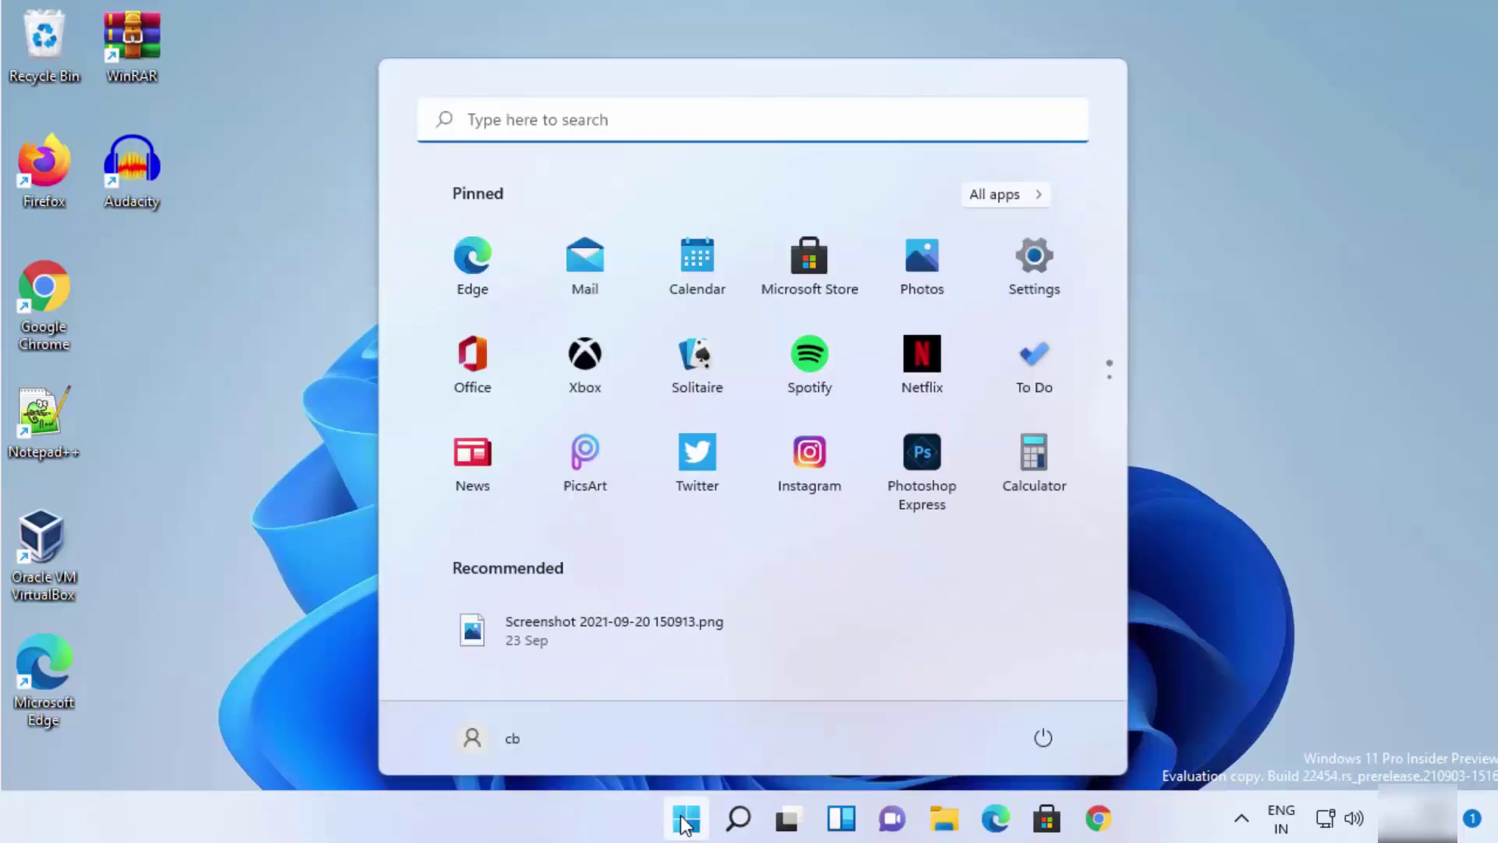
{"action": "left_click", "coordinate": [495, 746]}
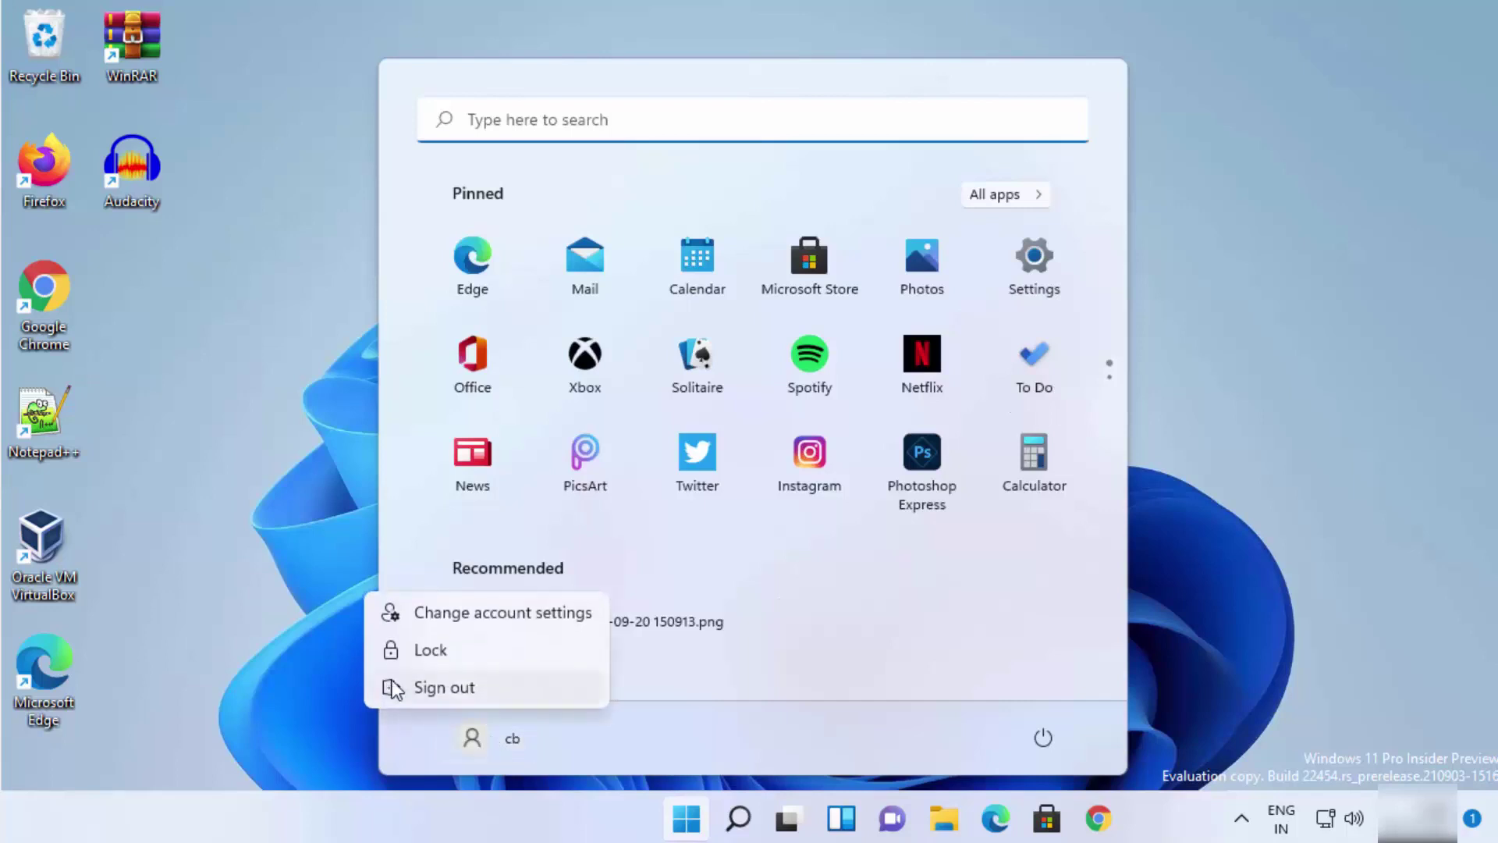
{"action": "left_click", "coordinate": [465, 686]}
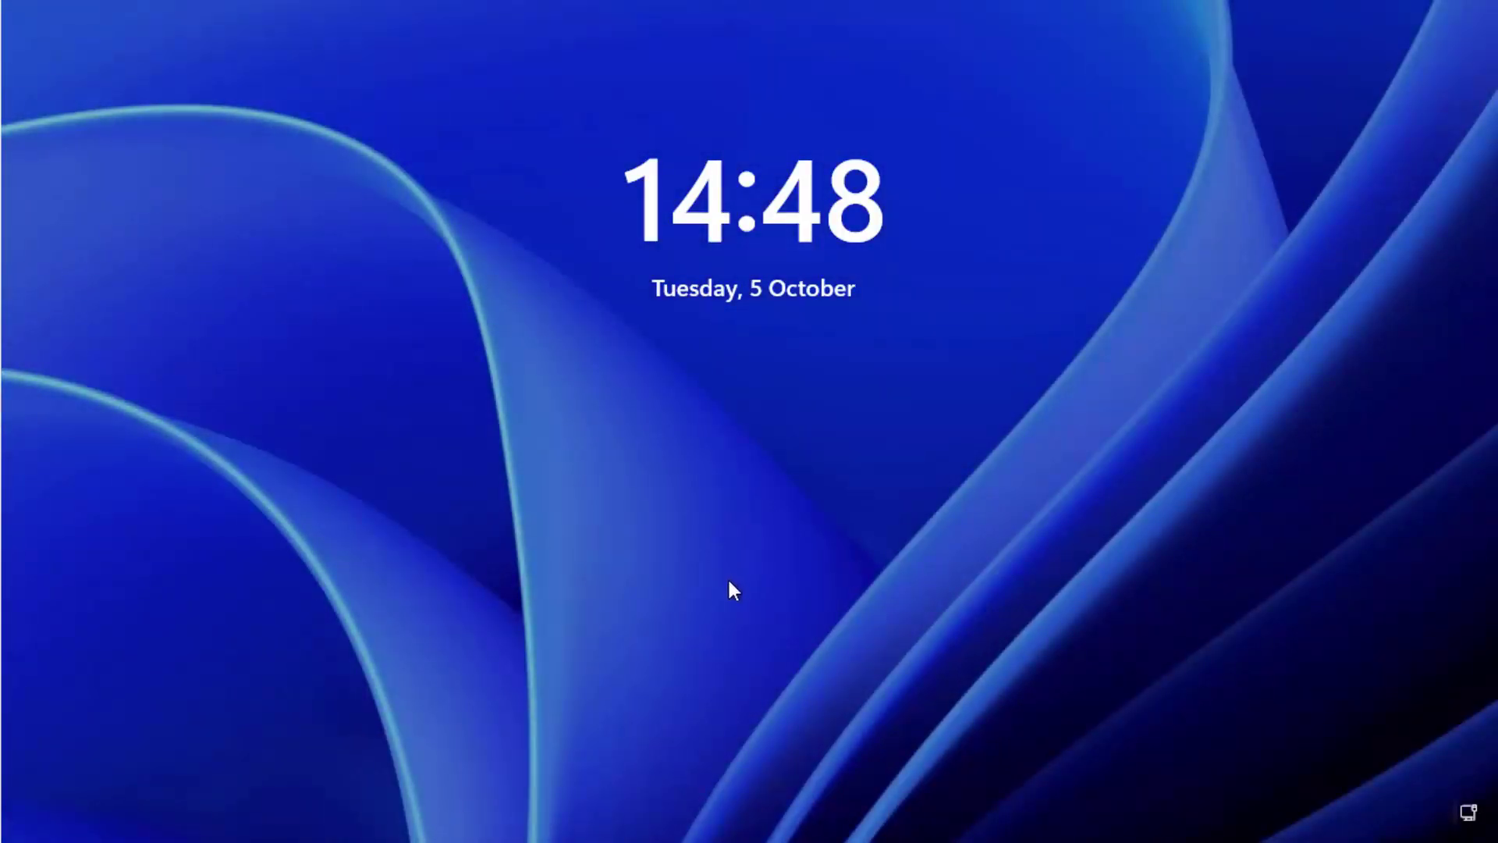
Sign back in to the local account without entering a password
{"action": "left_click", "coordinate": [784, 560]}
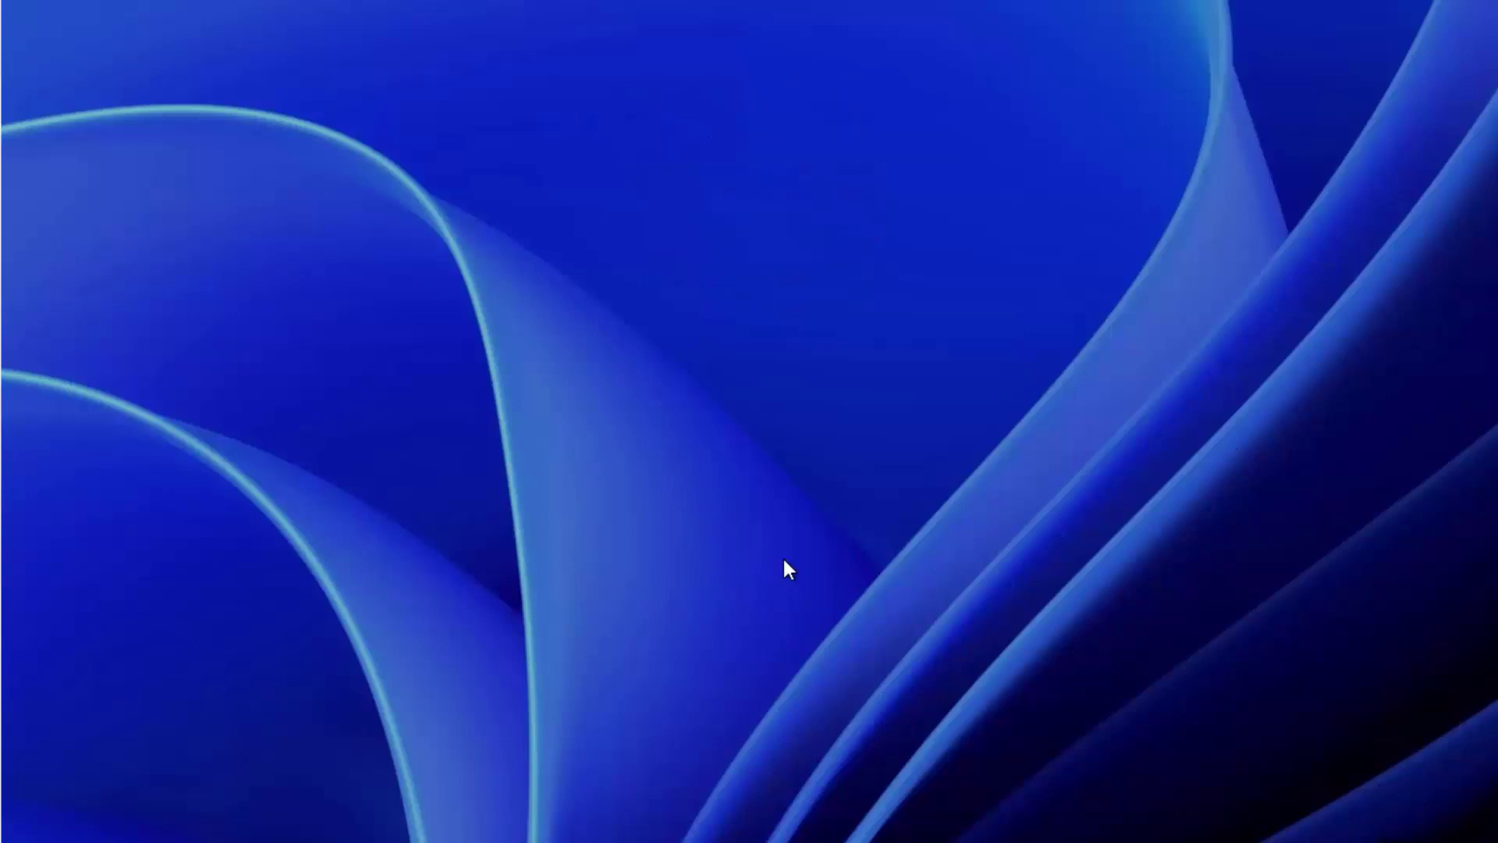
{"action": "left_click", "coordinate": [771, 479]}
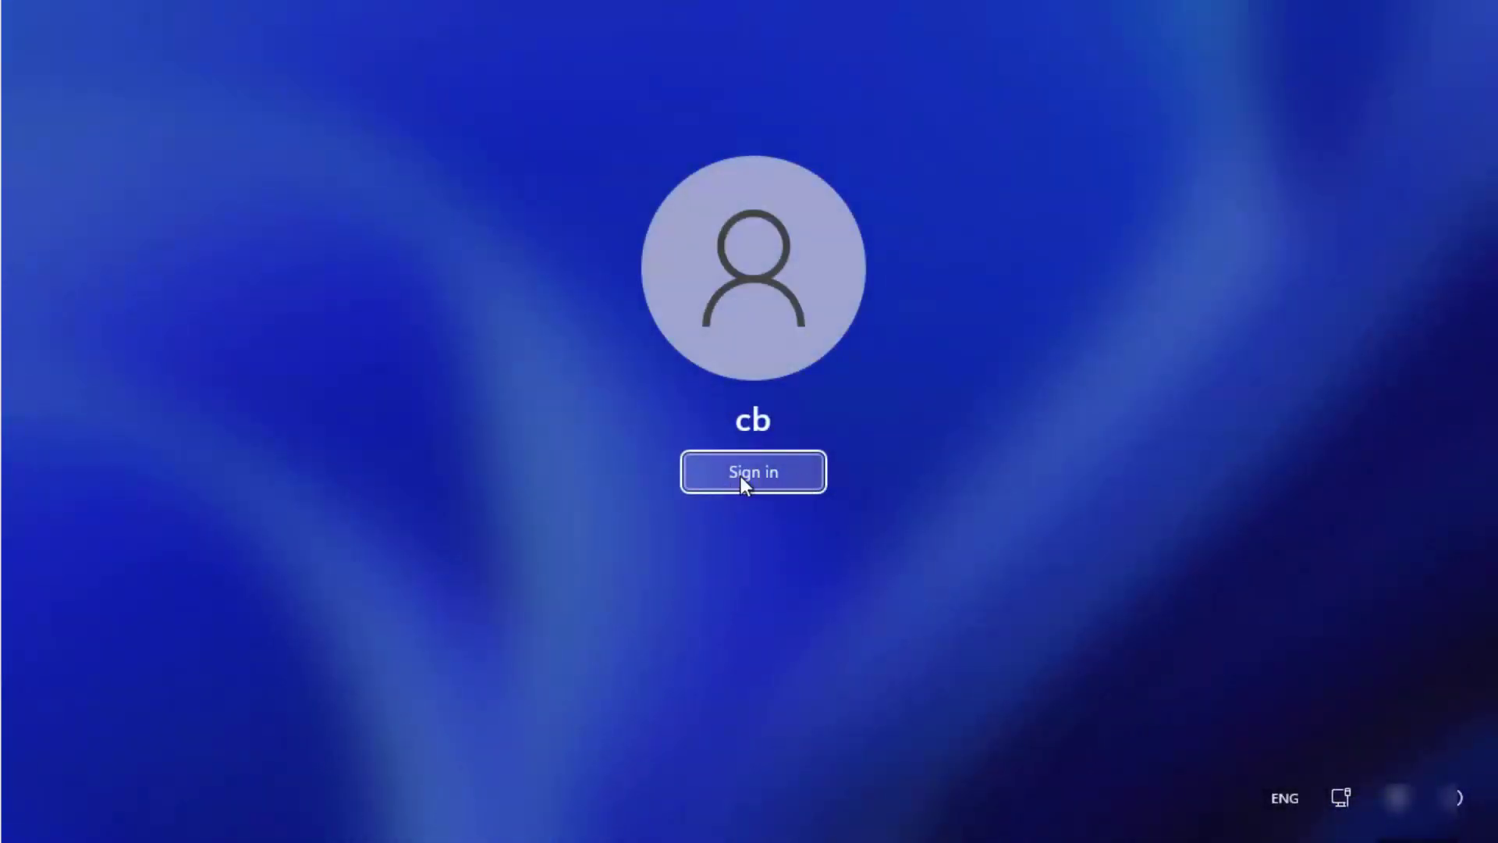
{"action": "left_click", "coordinate": [751, 476]}
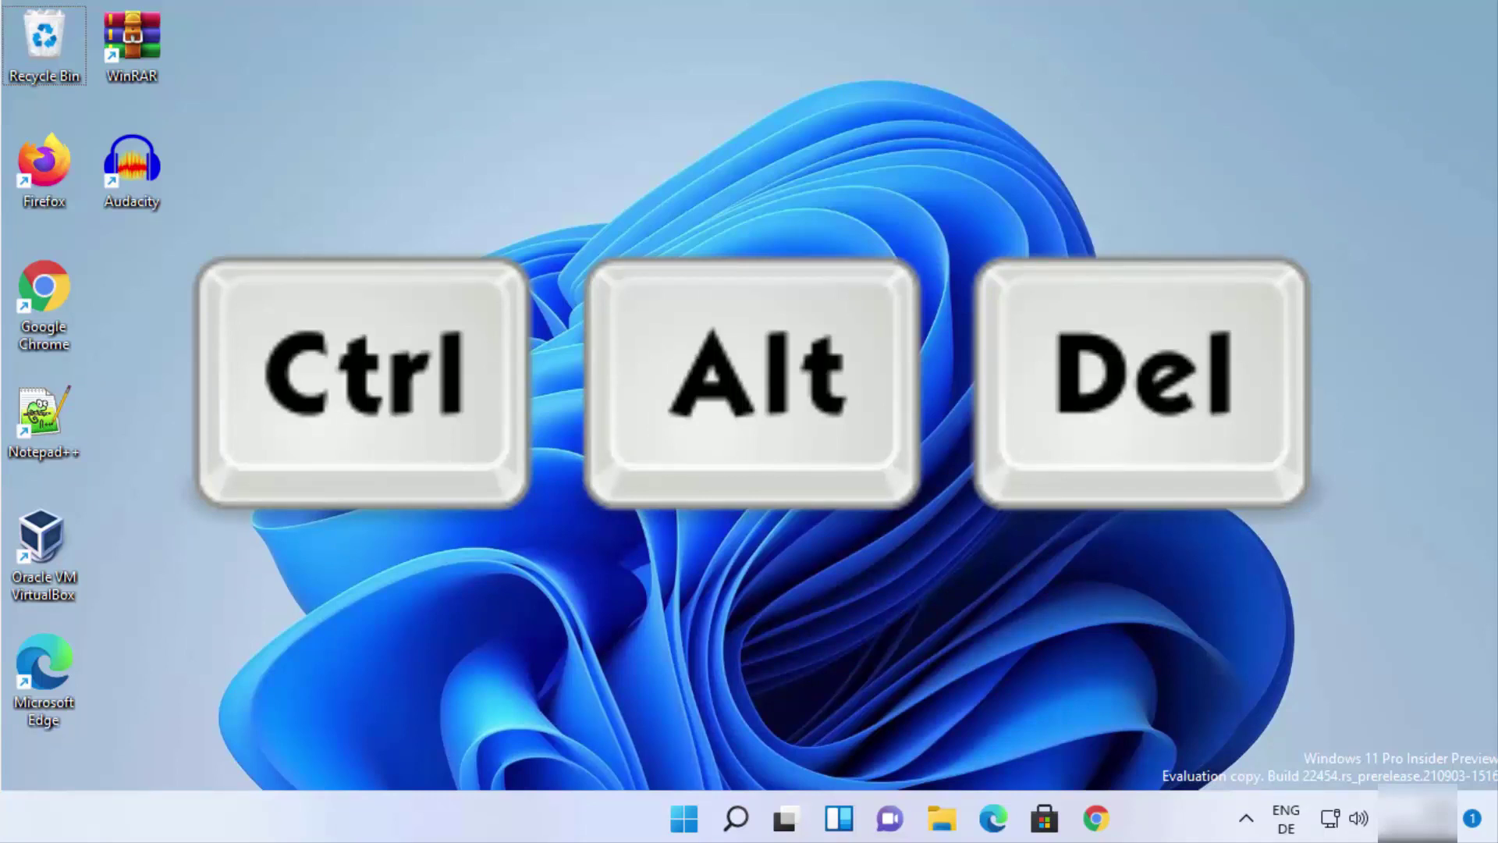
Change the password from the Ctrl+Alt+Del screen, filling the old, new and confirm fields
{"action": "key", "text": "ctrl+alt+Delete"}
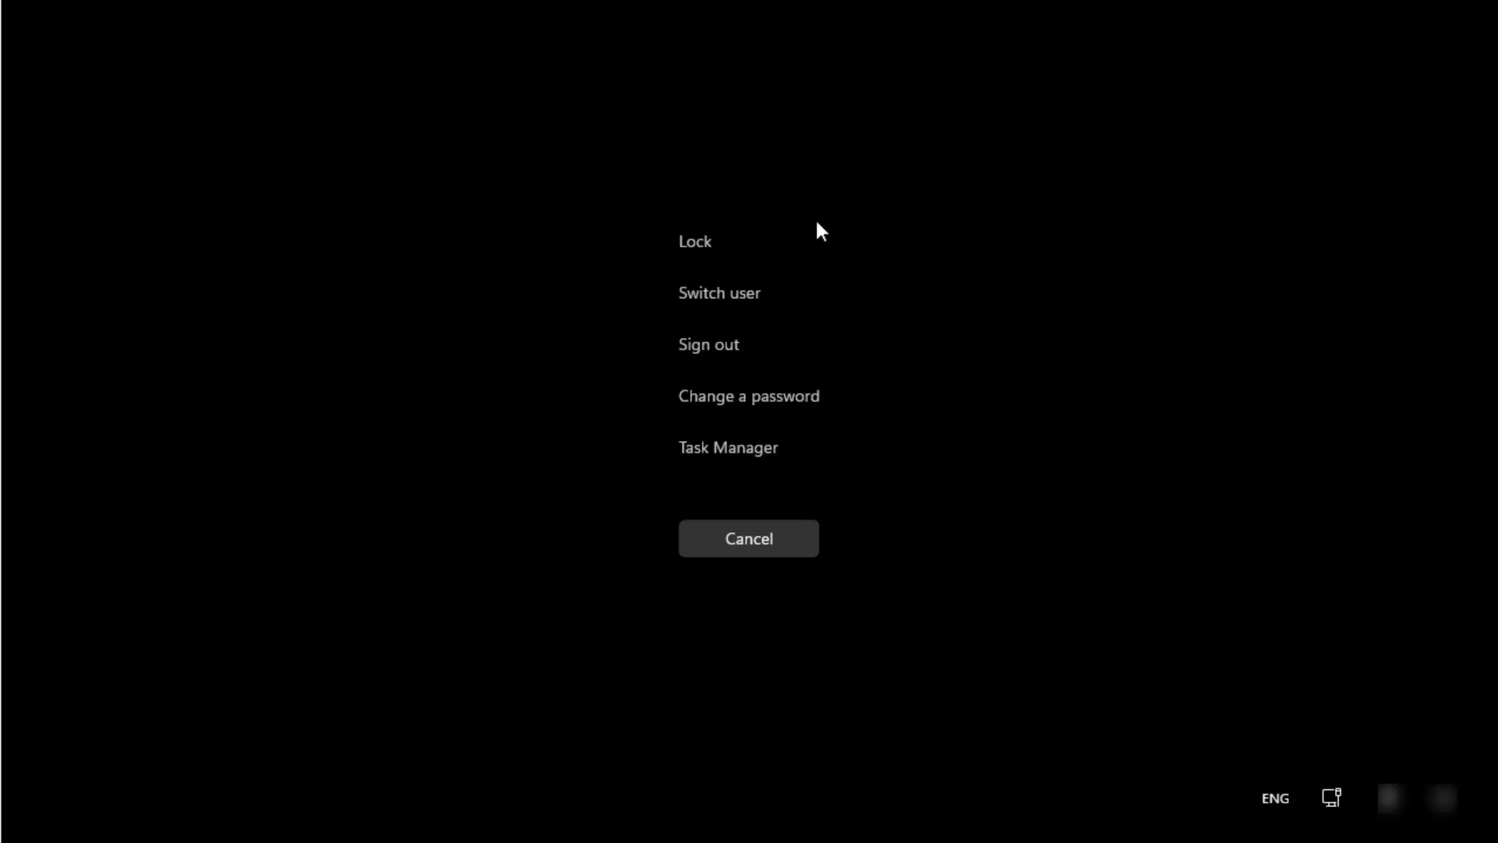
{"action": "left_click", "coordinate": [749, 412]}
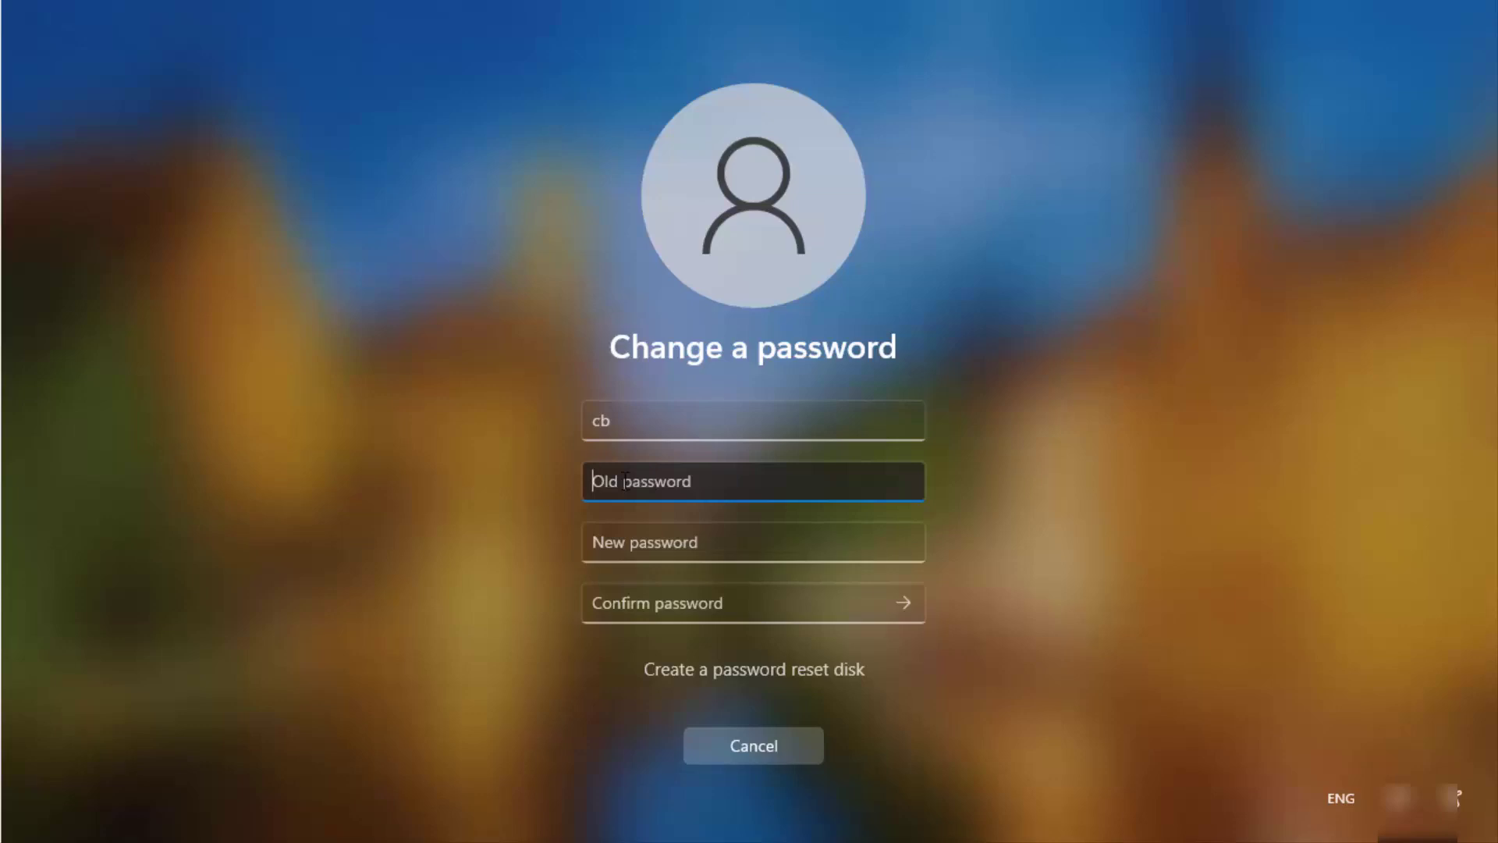
{"action": "left_click", "coordinate": [633, 534]}
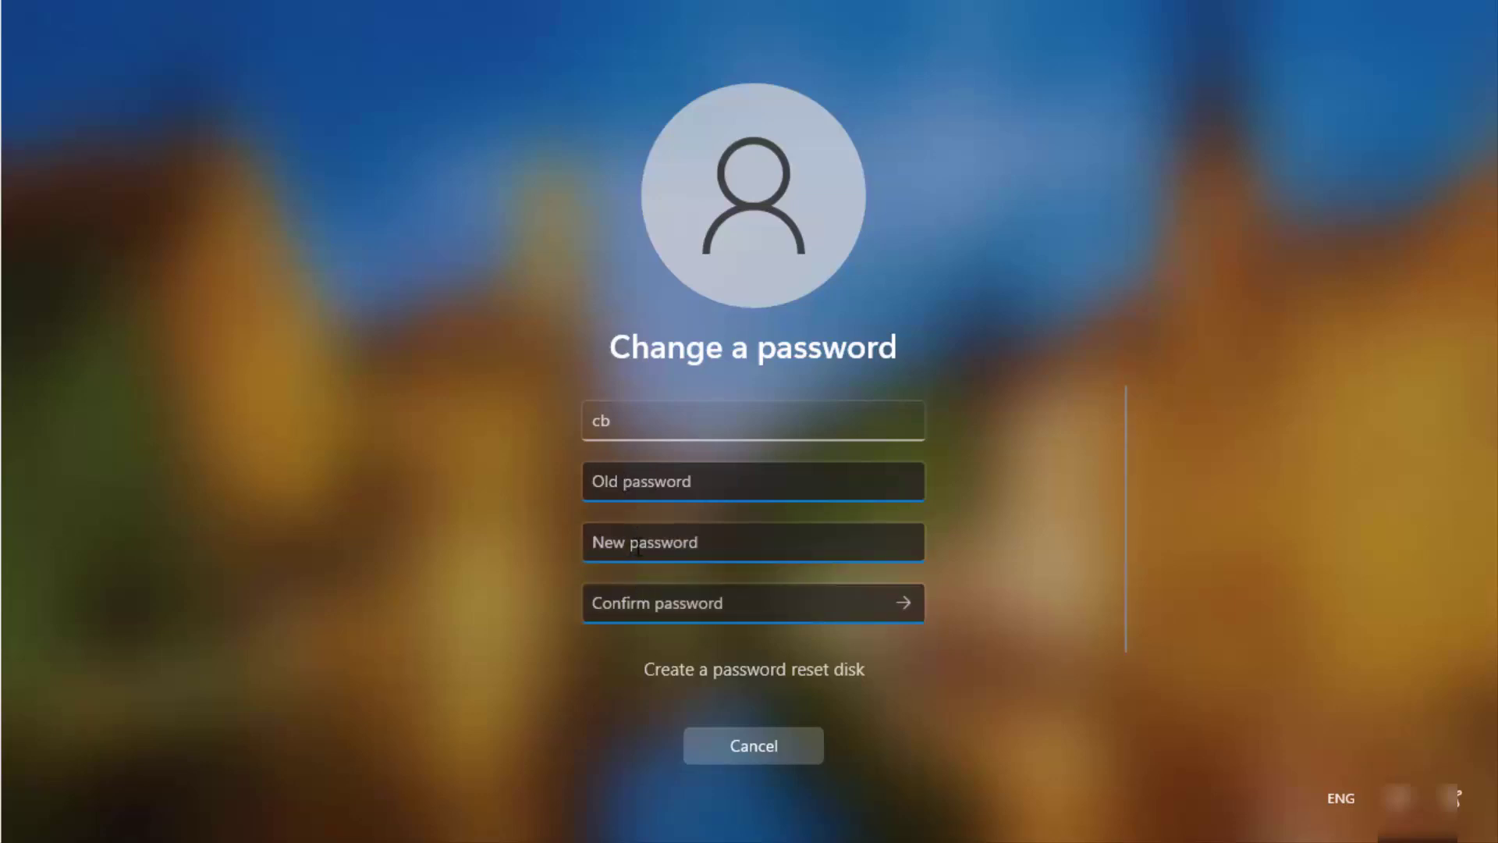
{"action": "key", "text": "Tab"}
{"action": "left_click", "coordinate": [633, 547]}
{"action": "left_click", "coordinate": [630, 592]}
{"action": "left_click", "coordinate": [901, 605]}
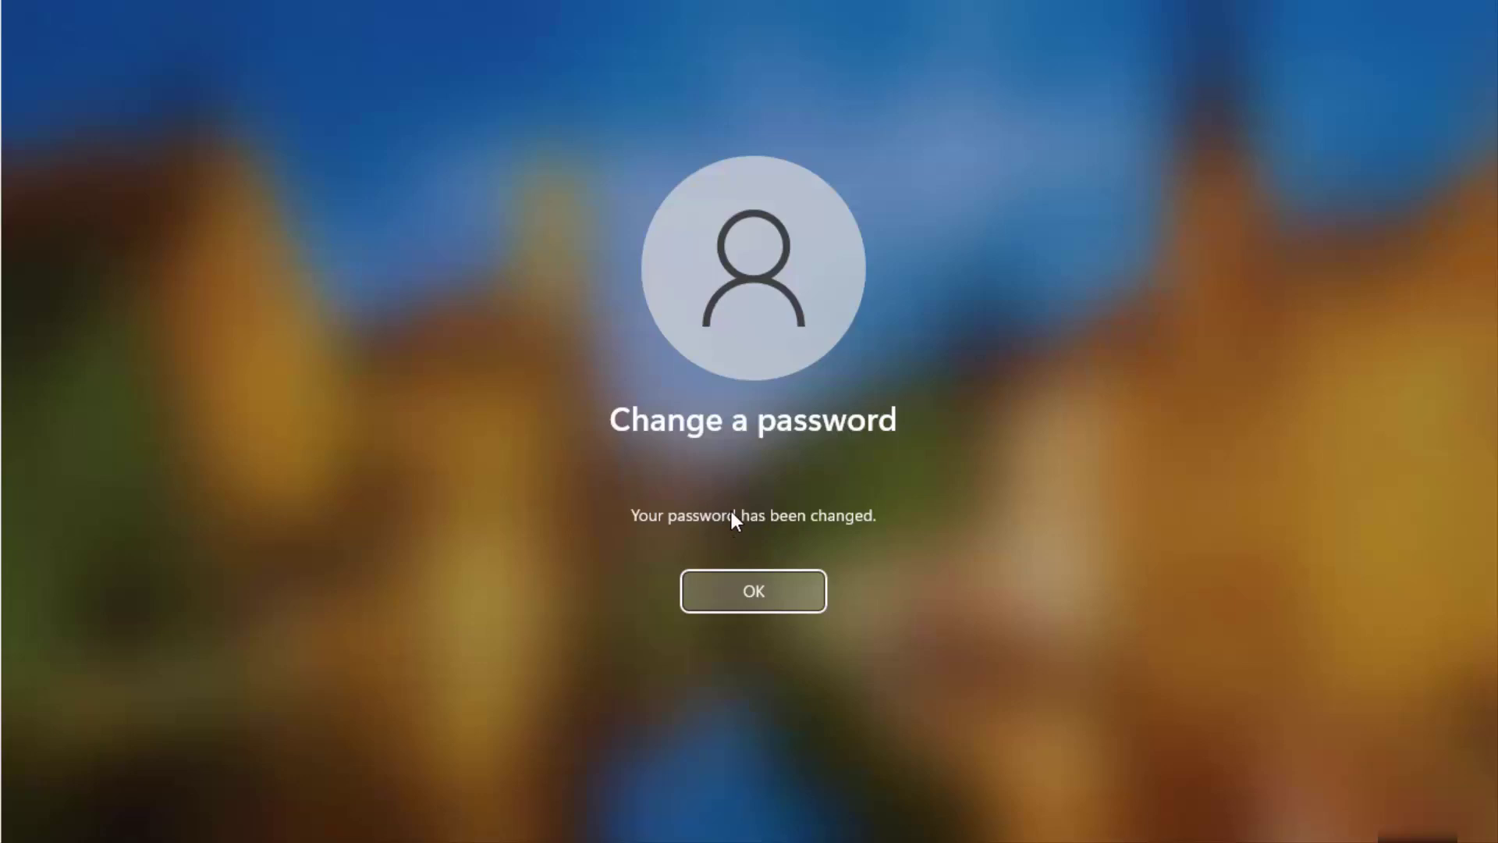
{"action": "left_click", "coordinate": [741, 589]}
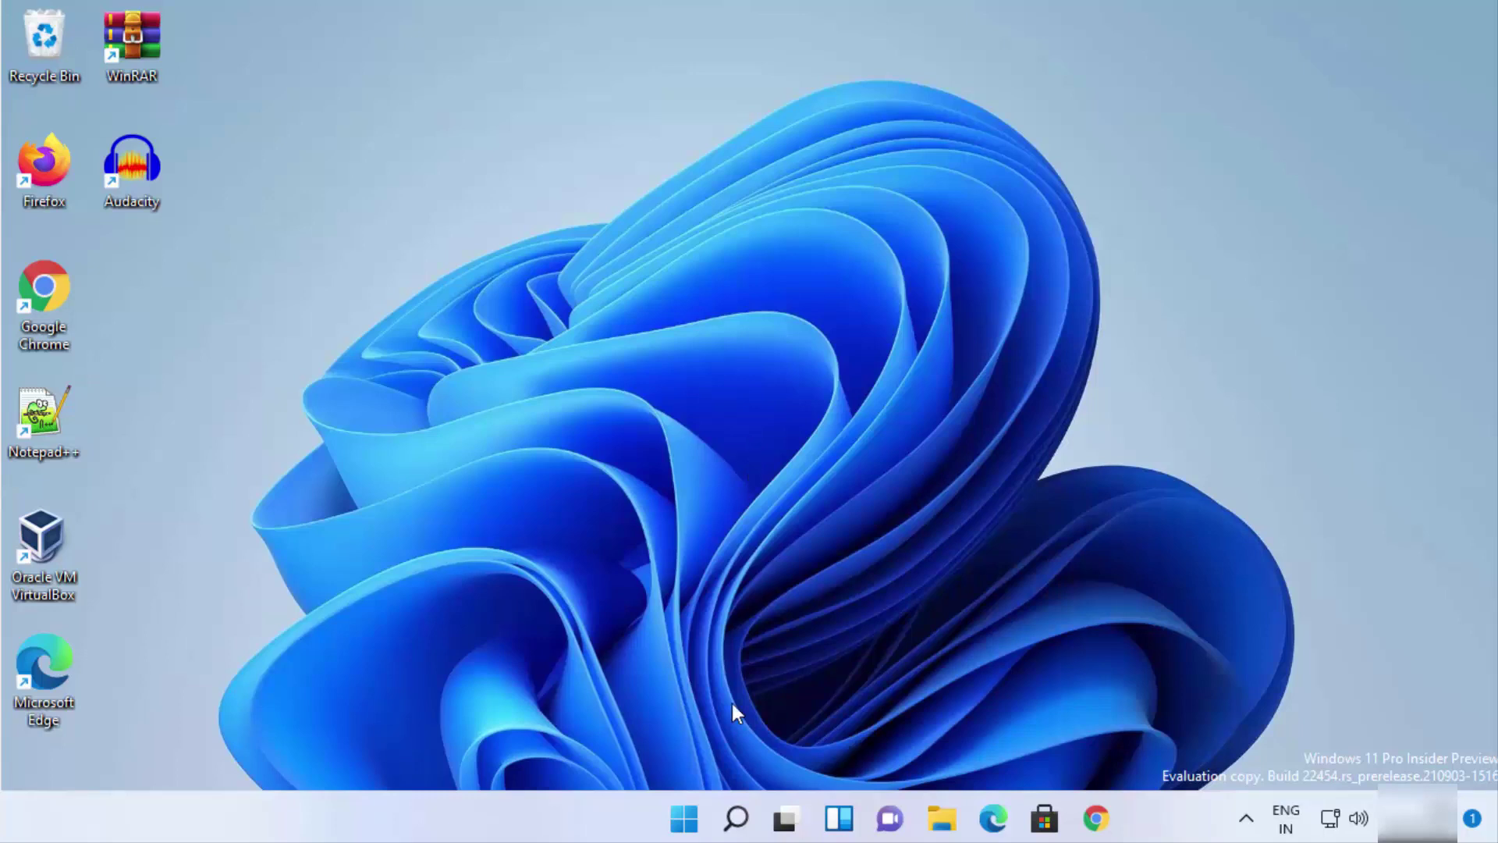
Launch Computer Management from the Start quick-link menu and move its window right
{"action": "right_click", "coordinate": [684, 819]}
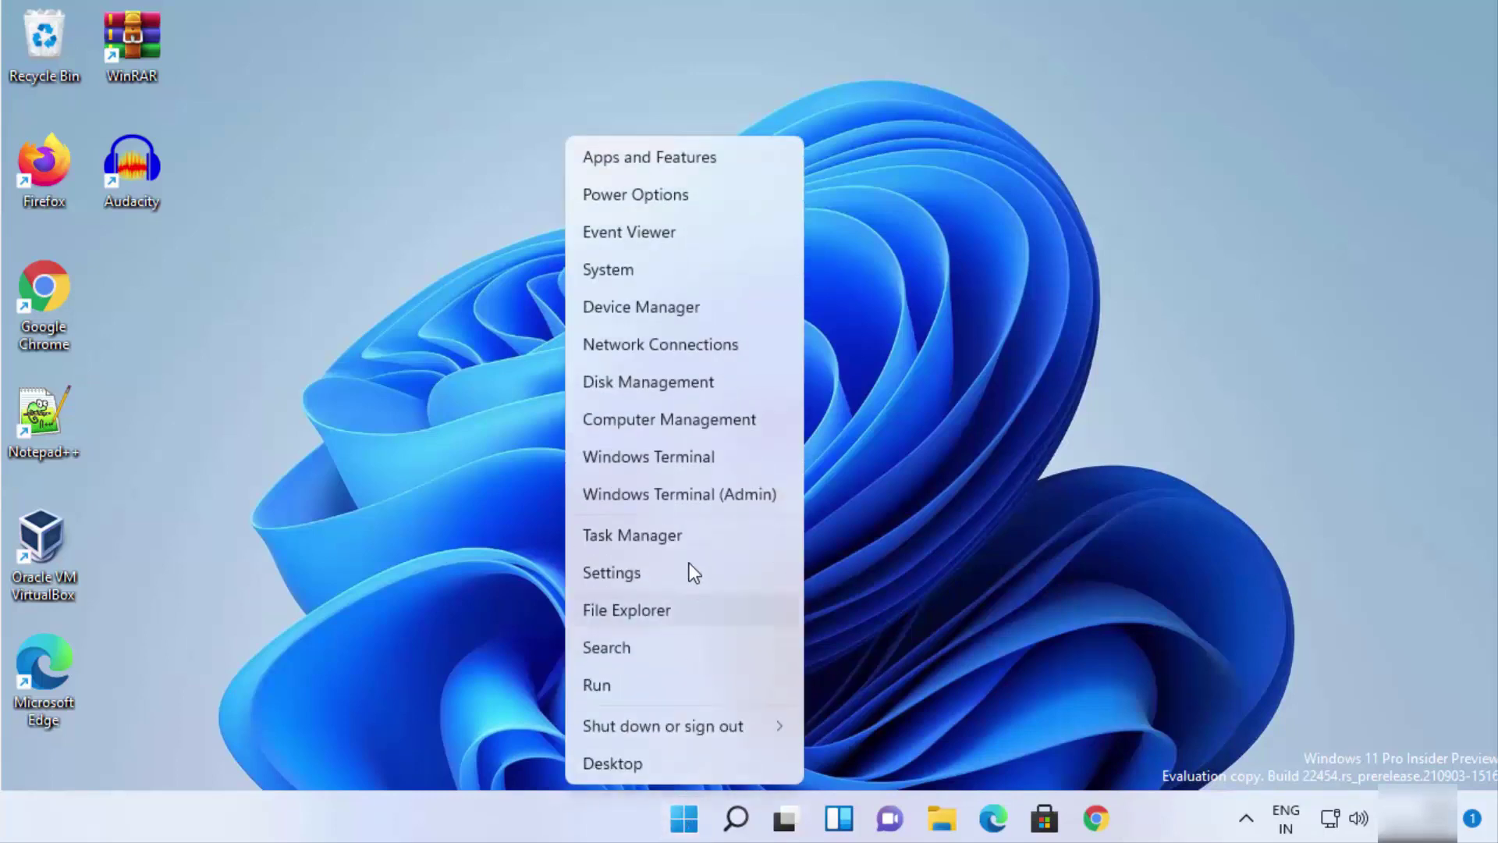
{"action": "left_click", "coordinate": [625, 420]}
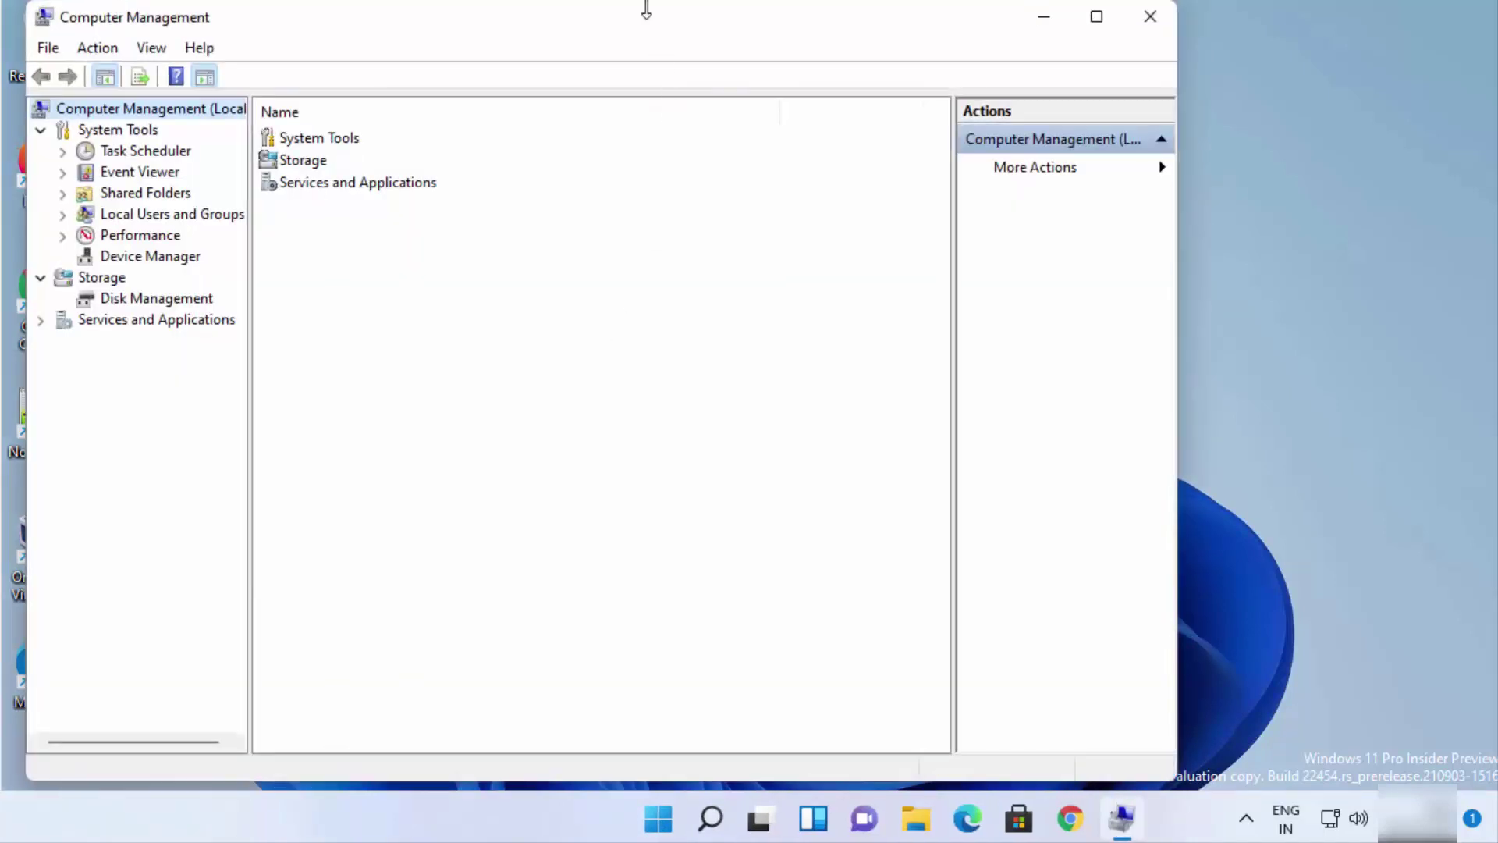
{"action": "left_click_drag", "start_coordinate": [639, 21], "coordinate": [819, 32]}
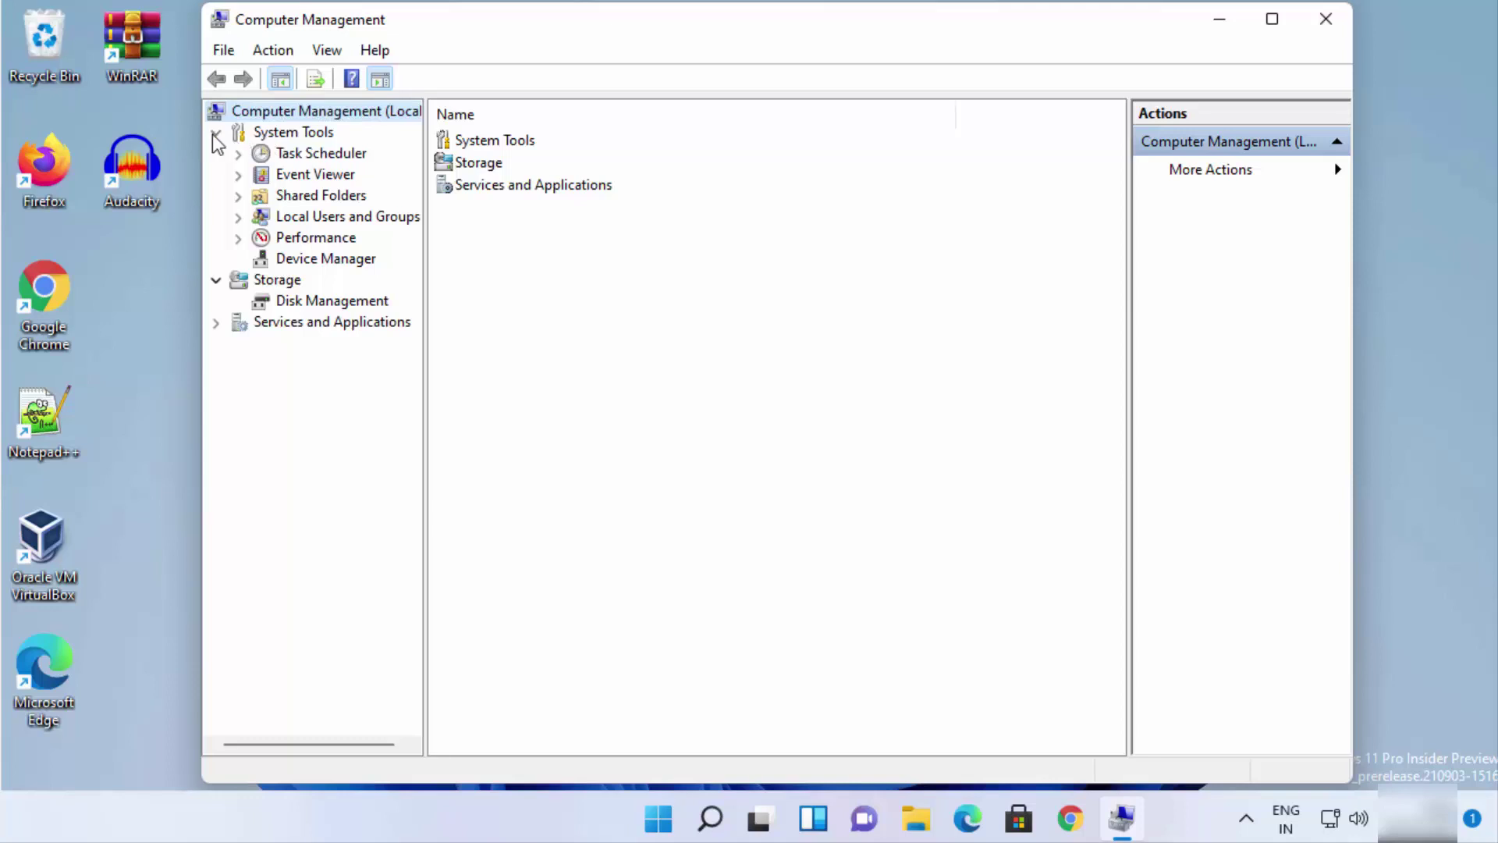
Expand Local Users and Groups to list Users, checking the signed-in account in Start
{"action": "left_click", "coordinate": [296, 218]}
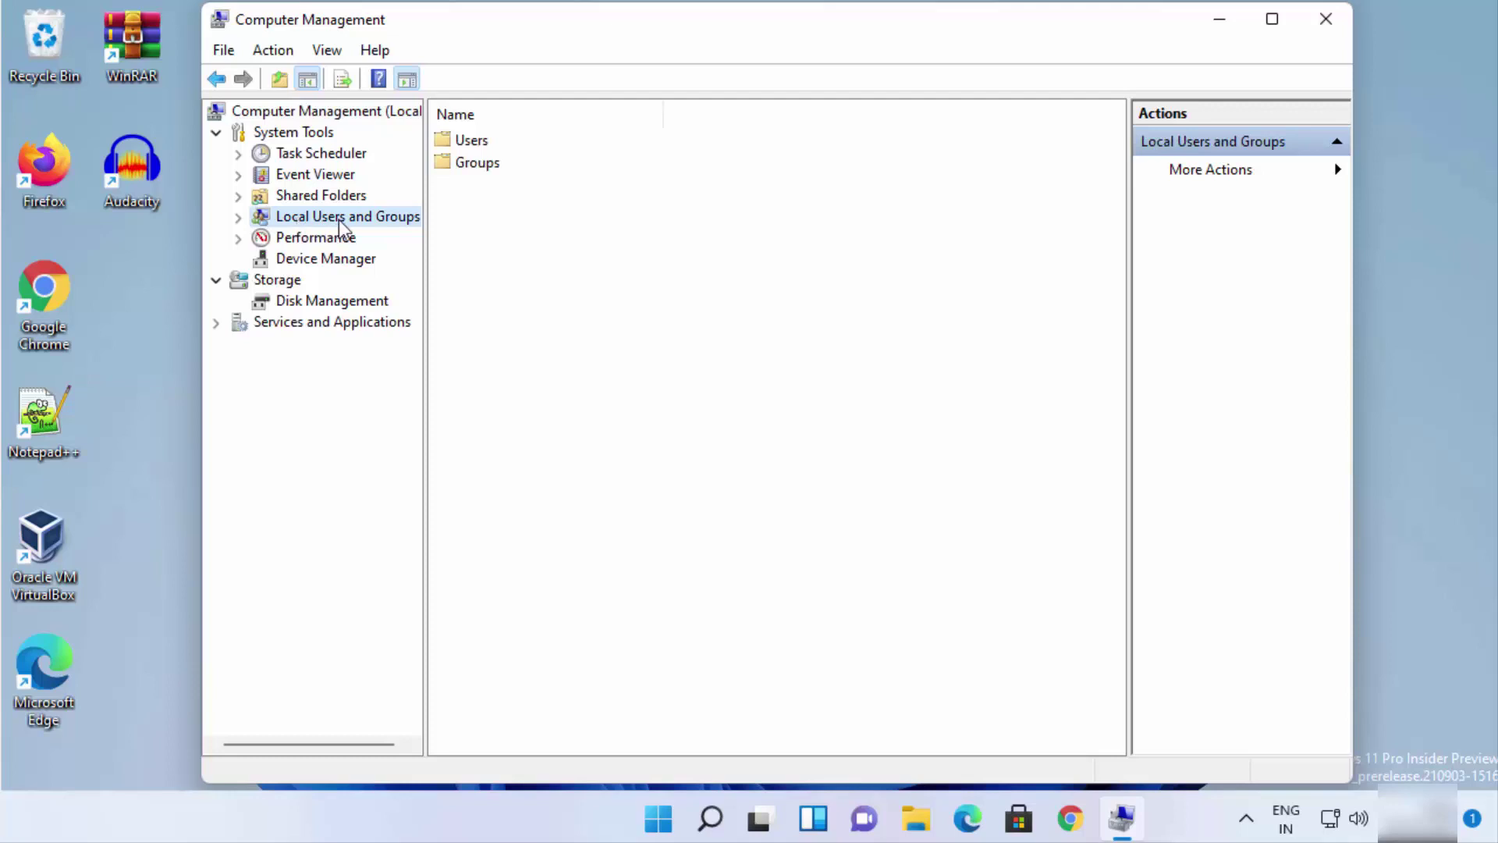
{"action": "left_click", "coordinate": [239, 218]}
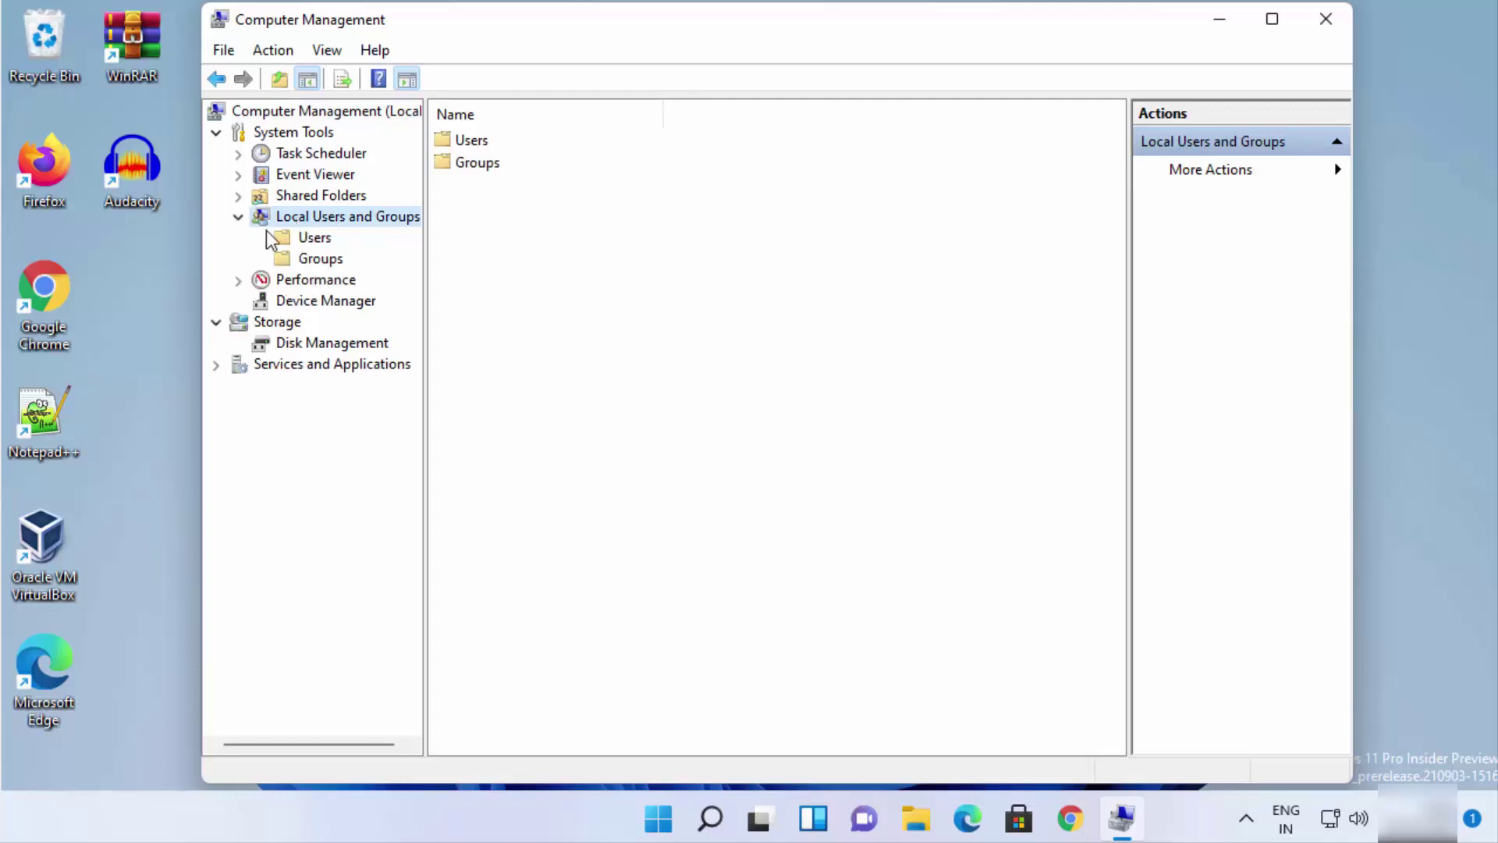
{"action": "left_click", "coordinate": [306, 242]}
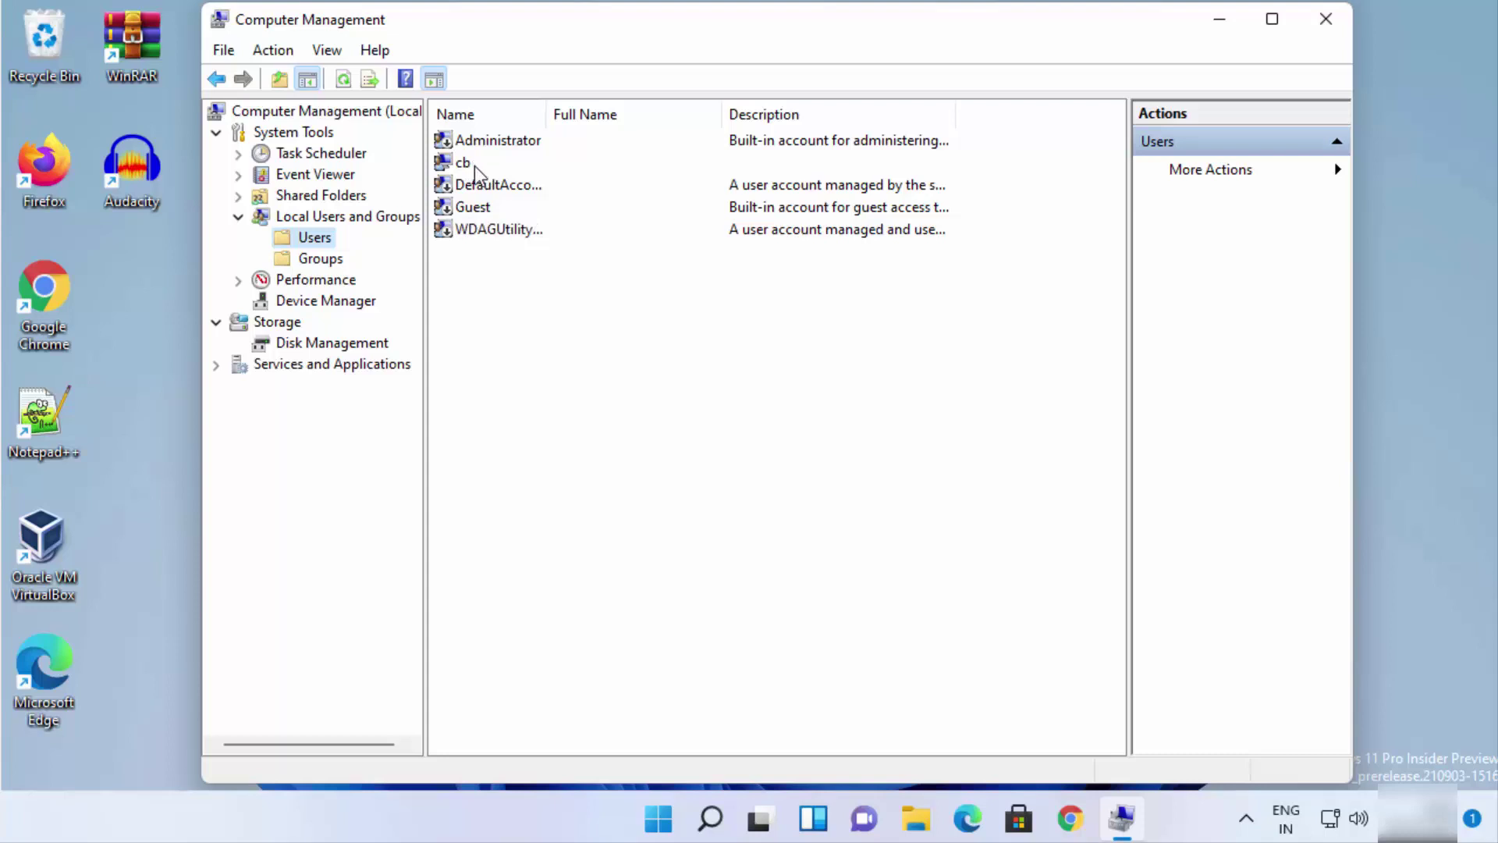
{"action": "left_click", "coordinate": [658, 826]}
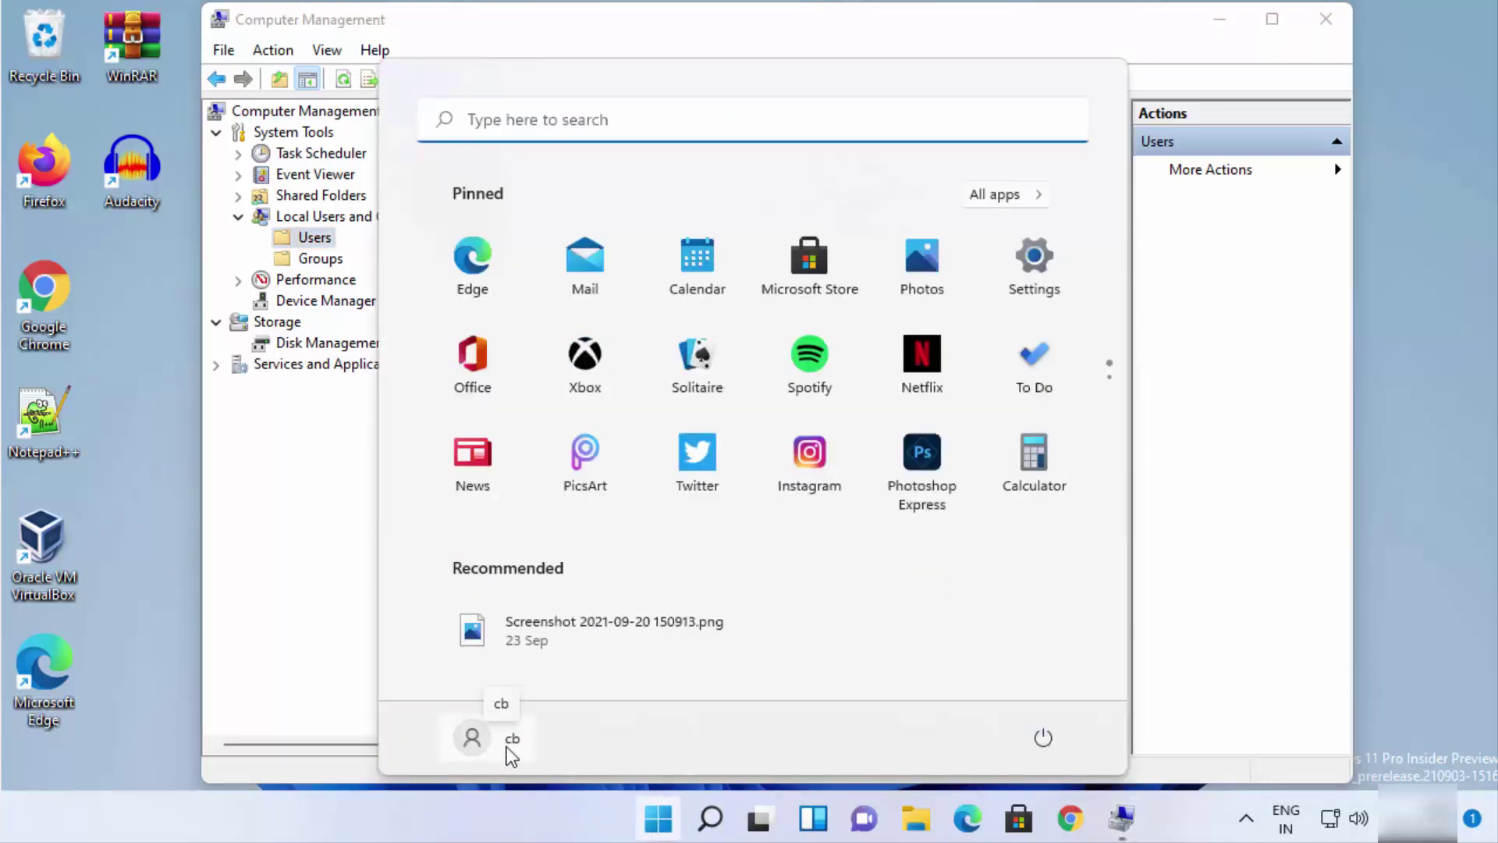
{"action": "left_click", "coordinate": [305, 655]}
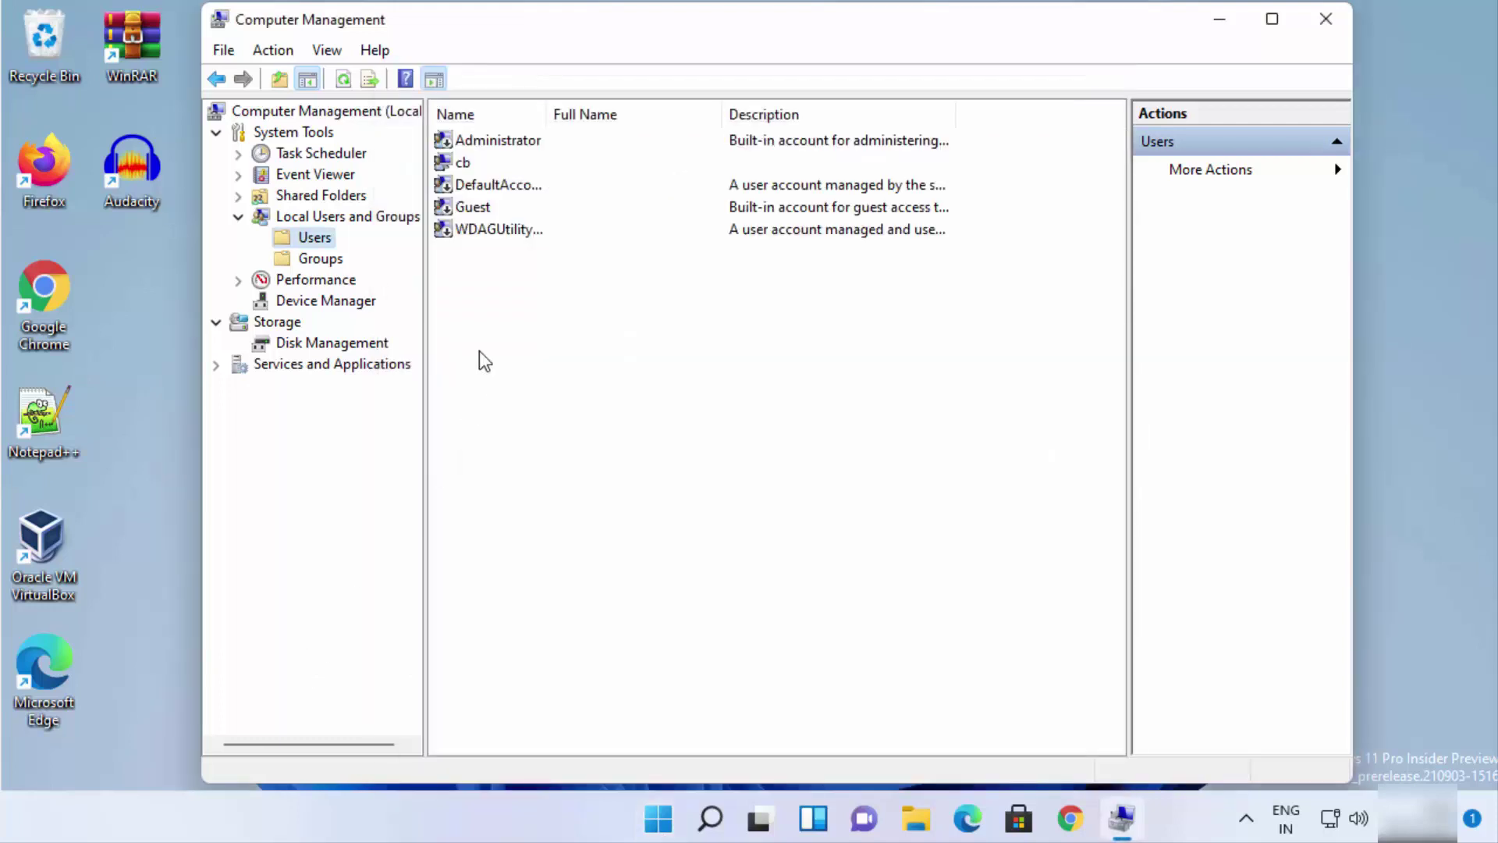
{"action": "left_click", "coordinate": [463, 165]}
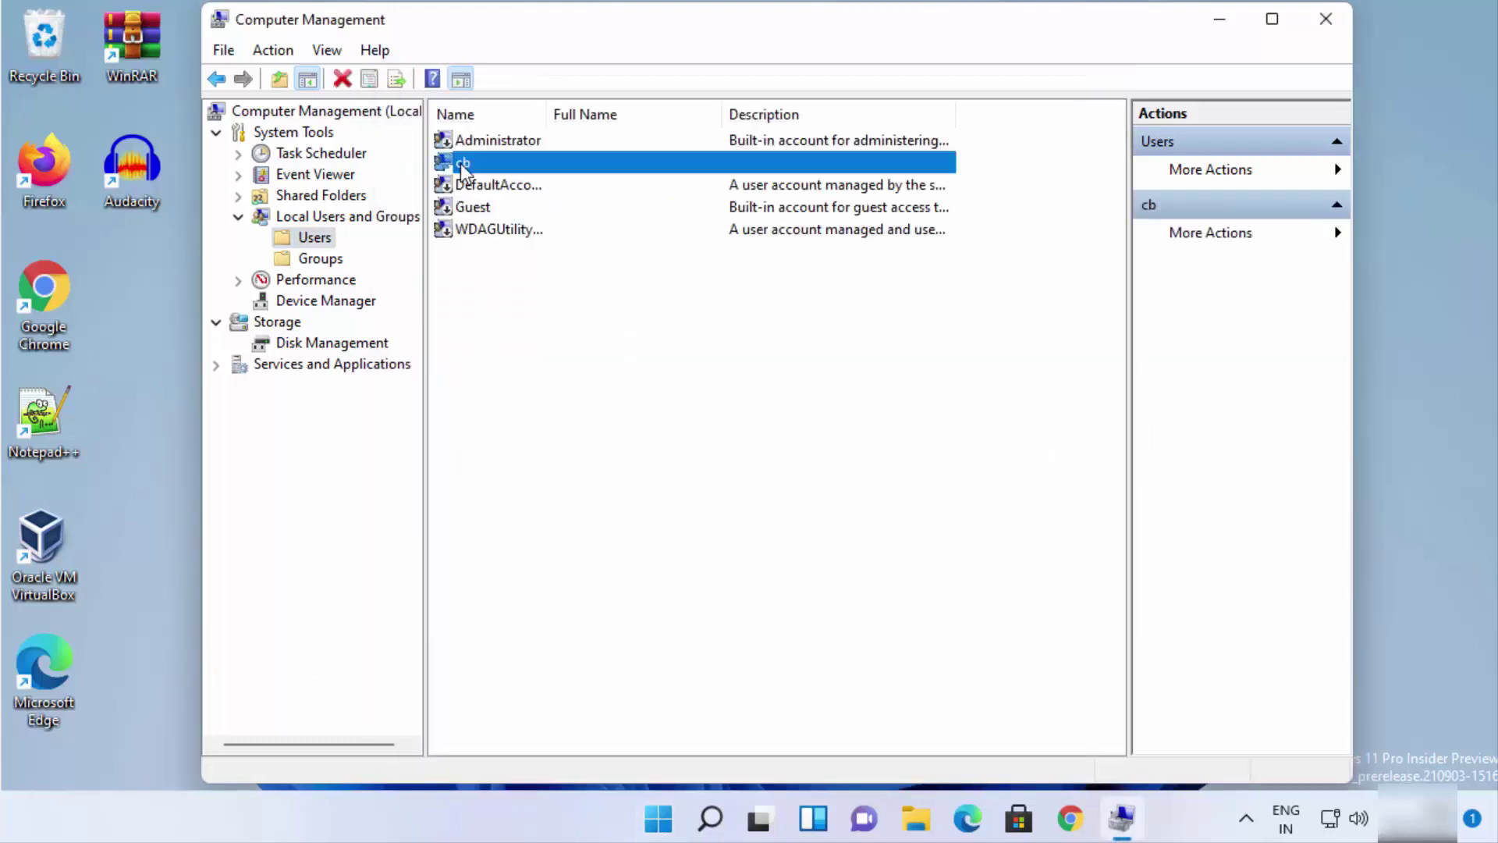
{"action": "right_click", "coordinate": [478, 174]}
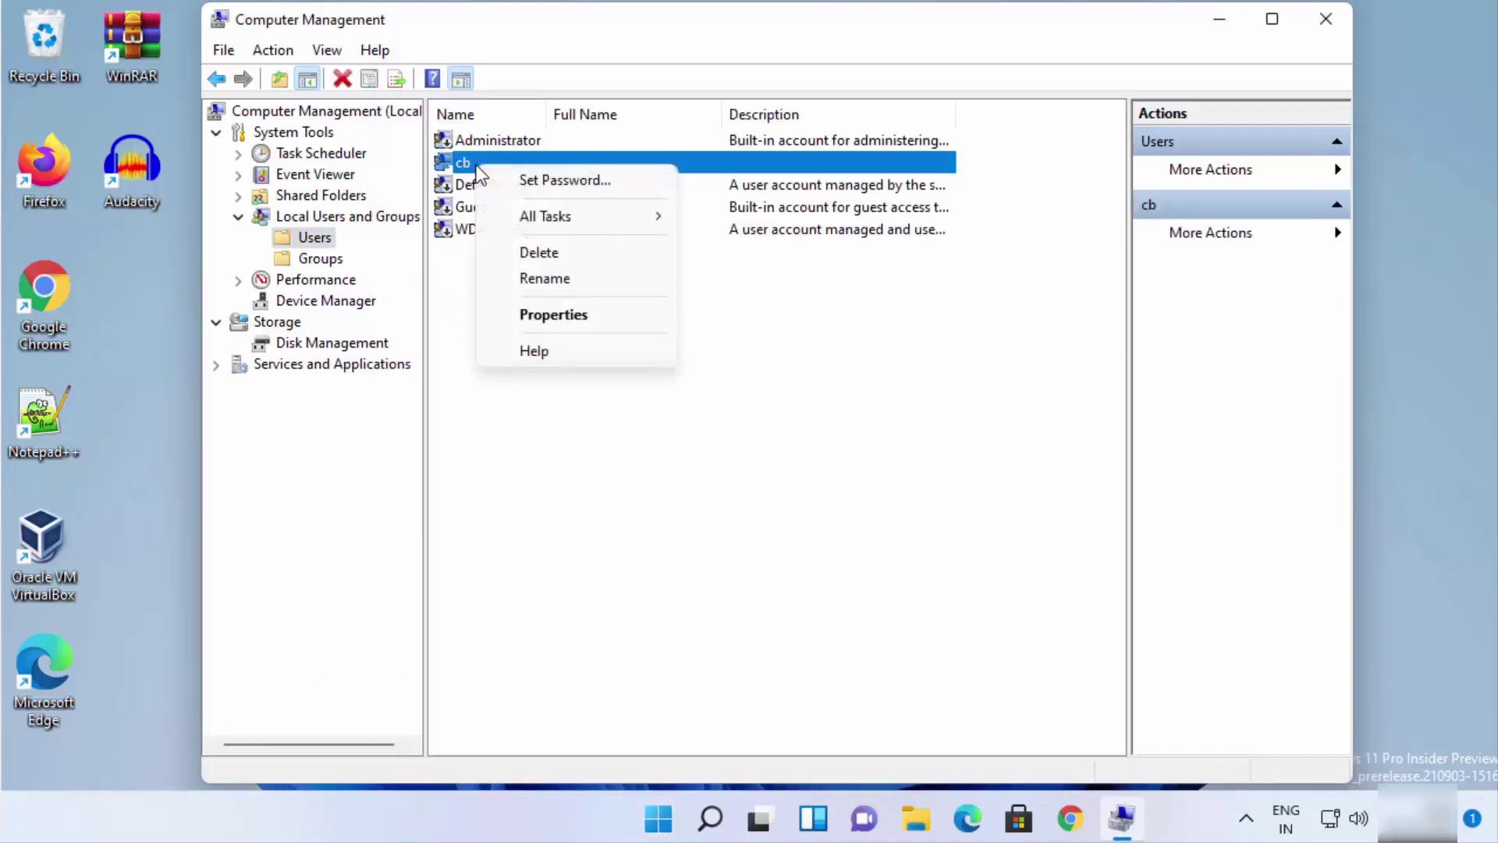
{"action": "left_click", "coordinate": [549, 181]}
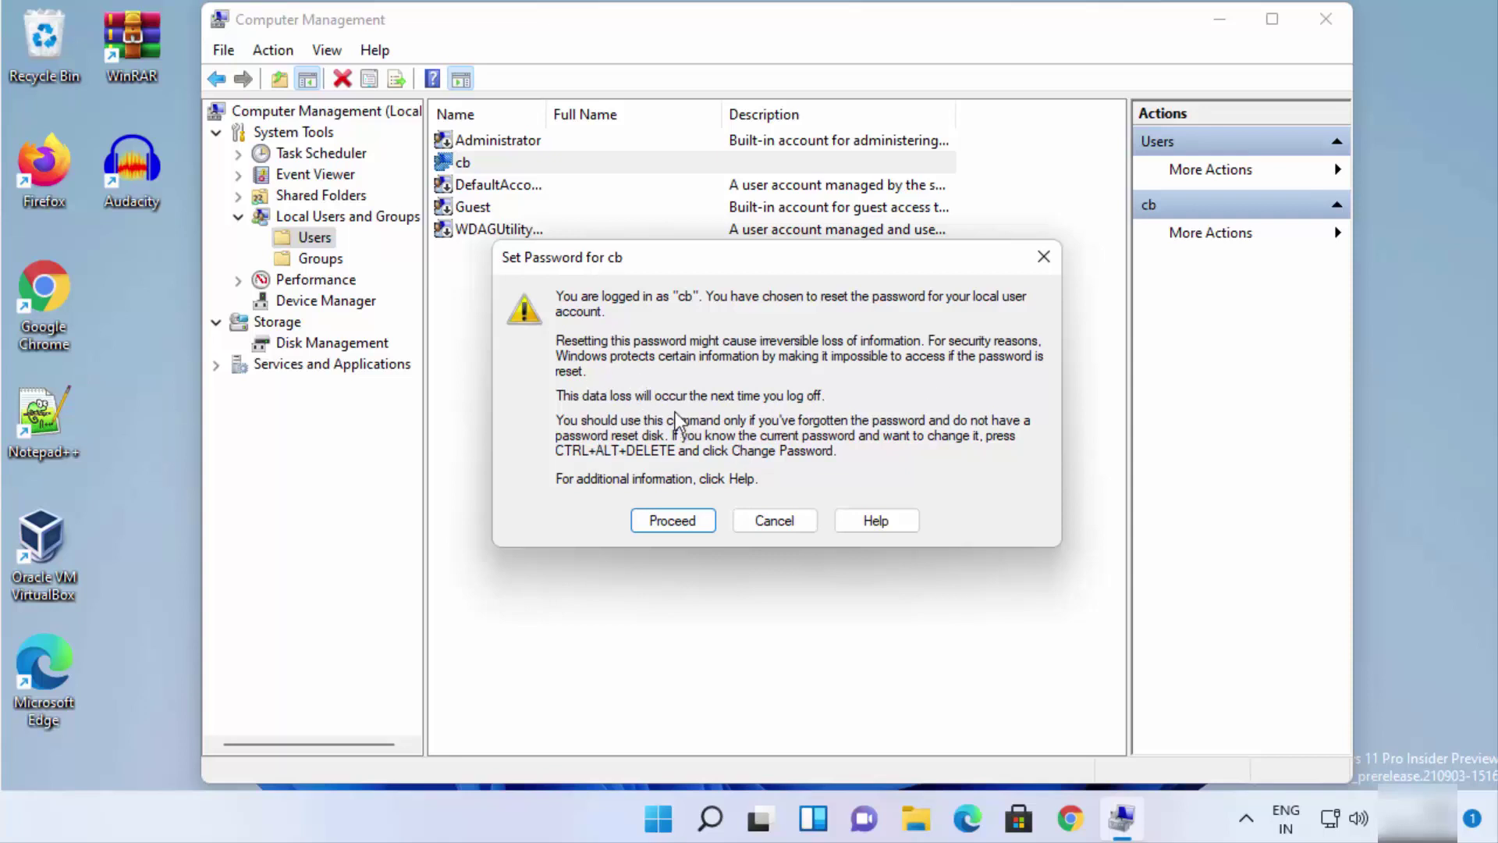
{"action": "left_click", "coordinate": [673, 520]}
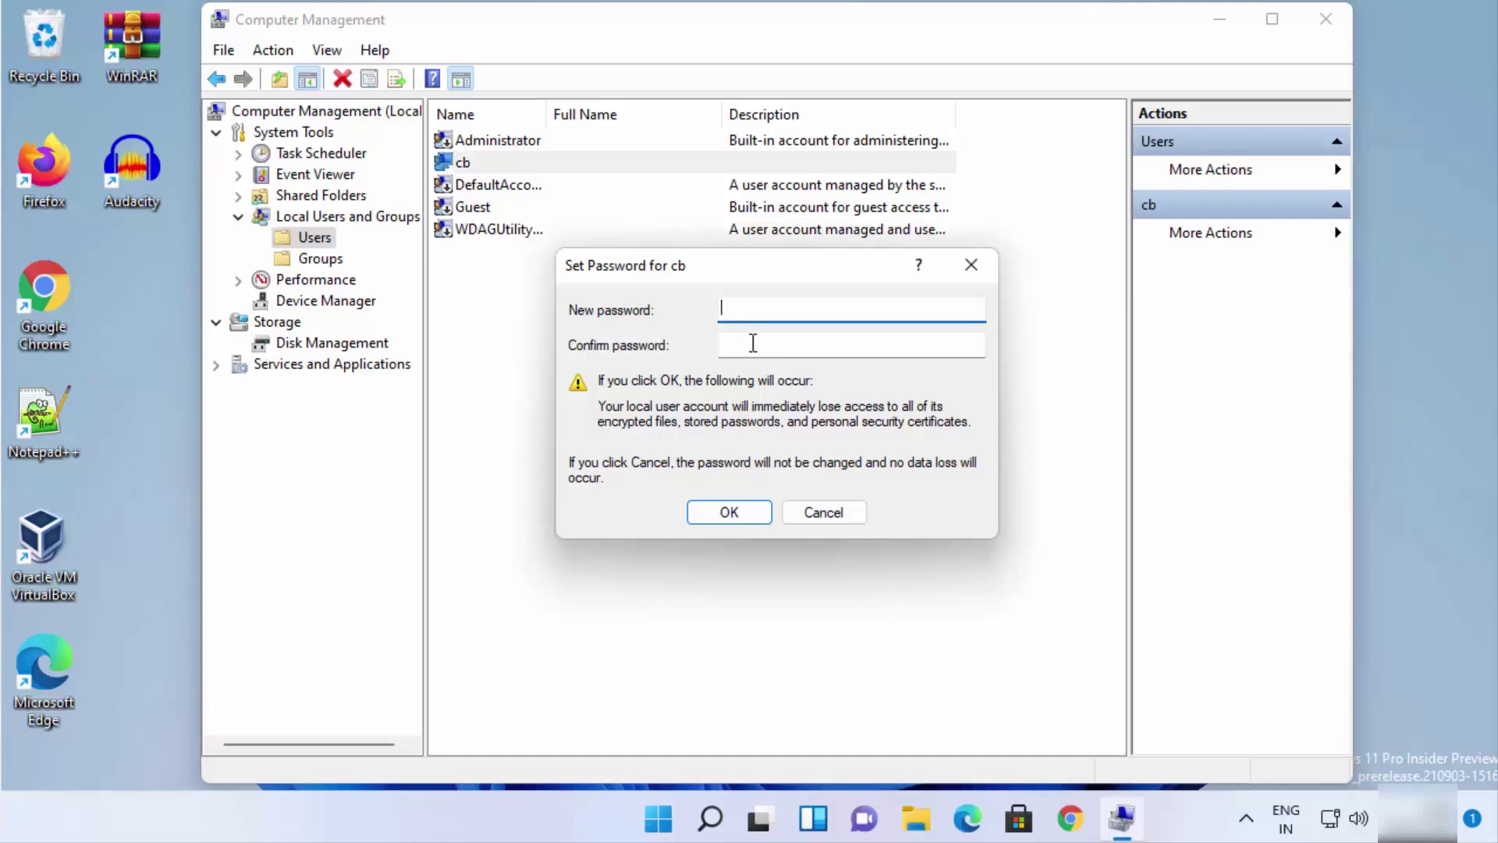
{"action": "left_click", "coordinate": [811, 513]}
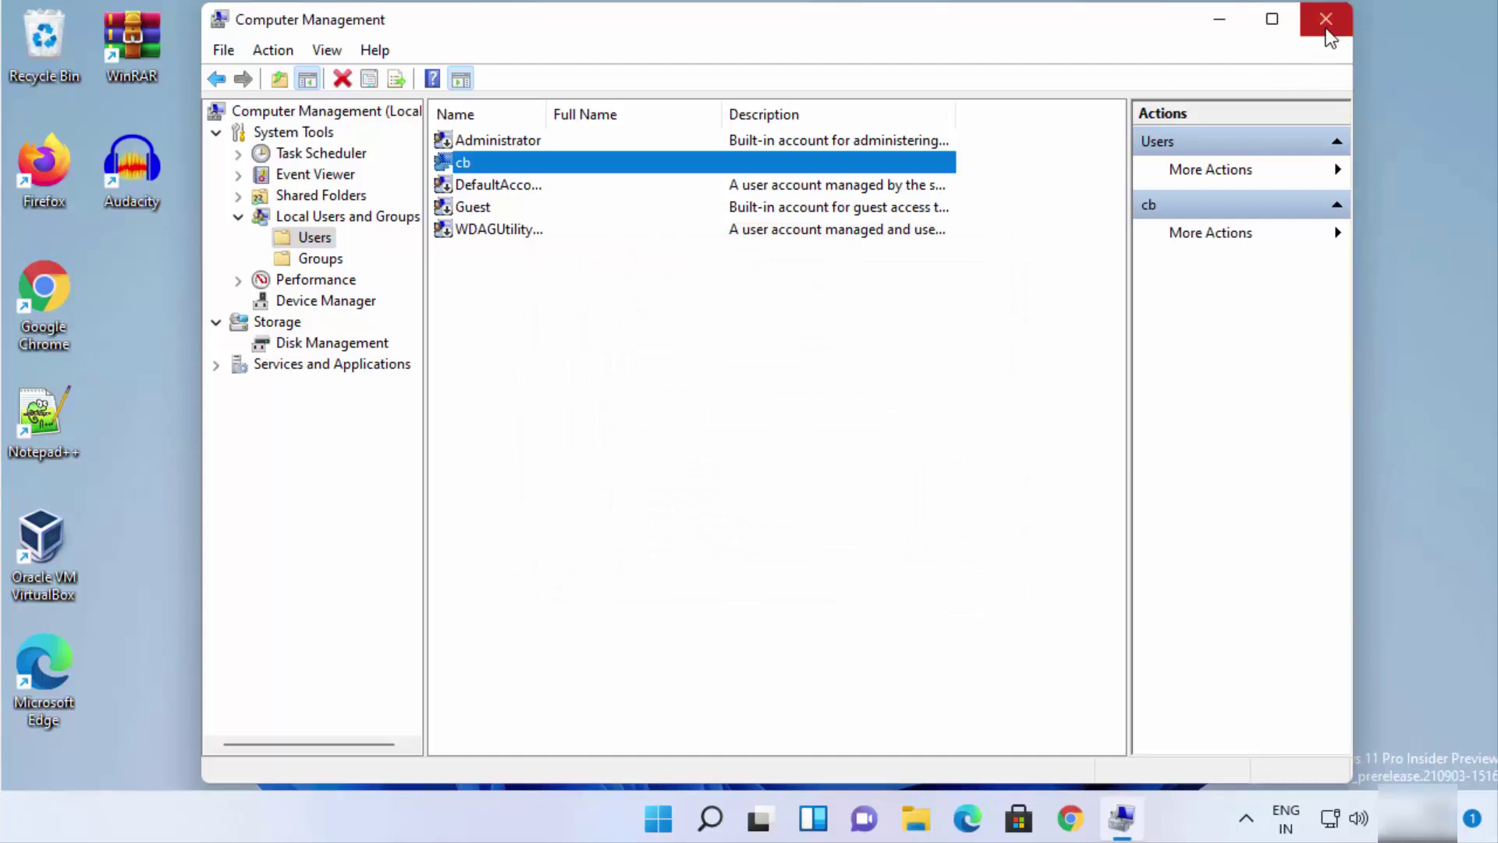